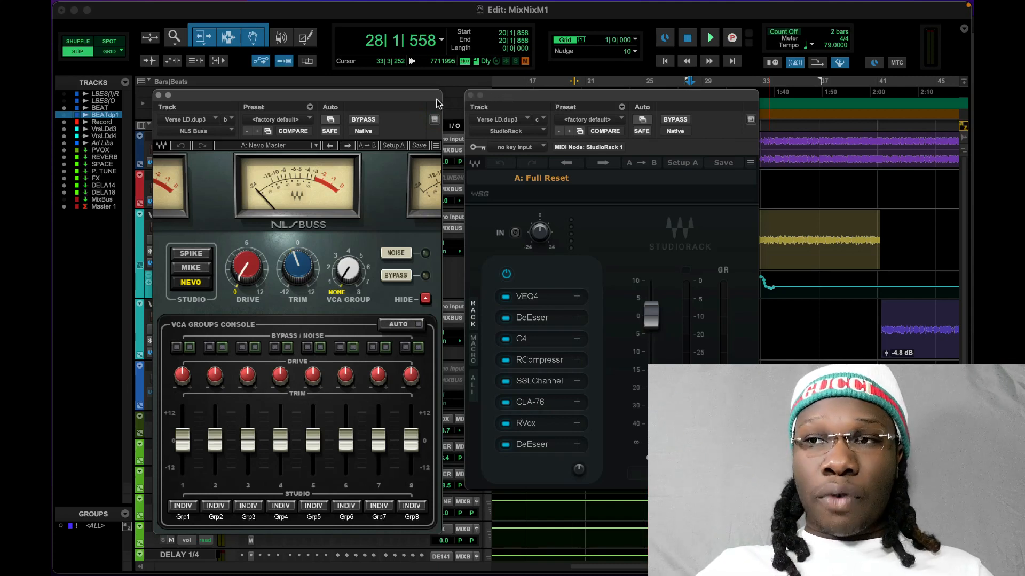
left_click(544, 298)
left_click_drag(508, 220, 577, 163)
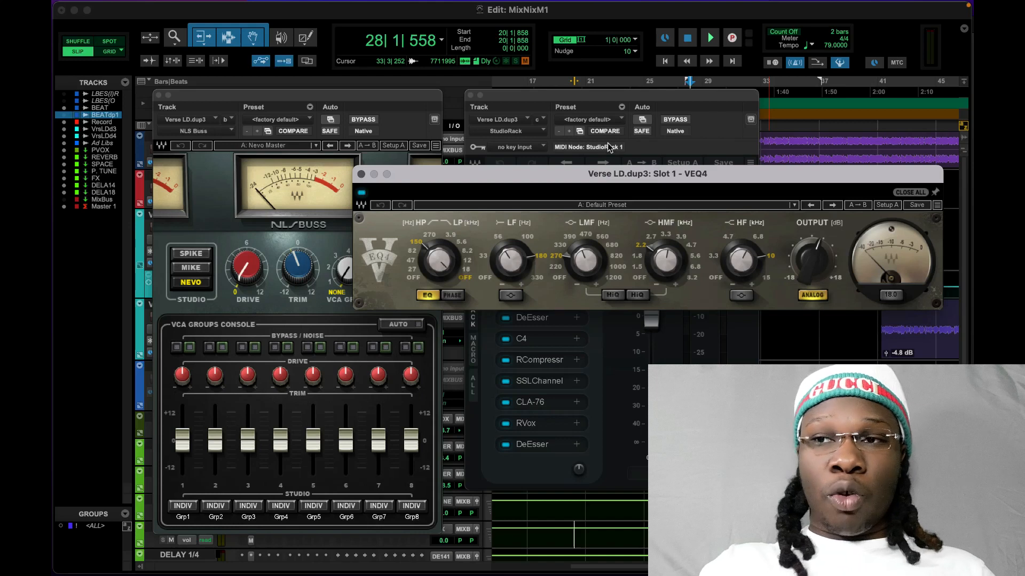
left_click(470, 95)
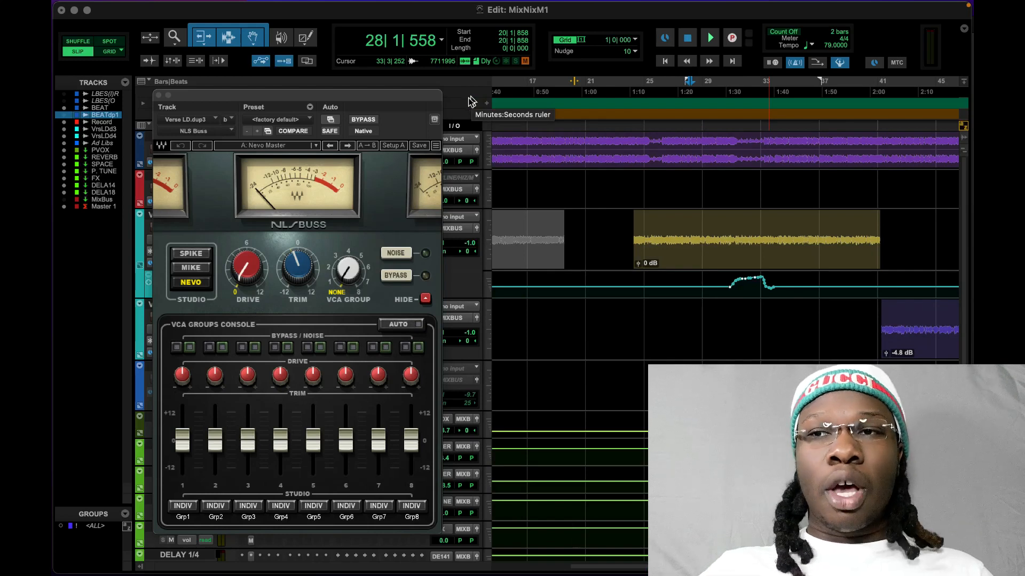
Step: Move the NLS Buss window aside, and reopen the StudioRack of Verse LD.dup3 with its VEQ4 equalizer
left_click_drag(370, 95, 767, 79)
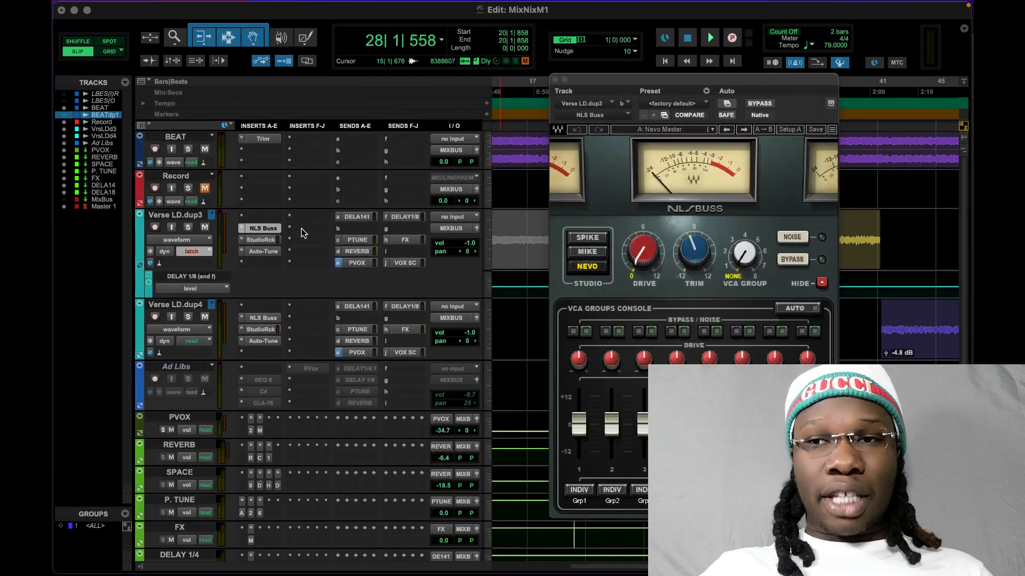
left_click(265, 239)
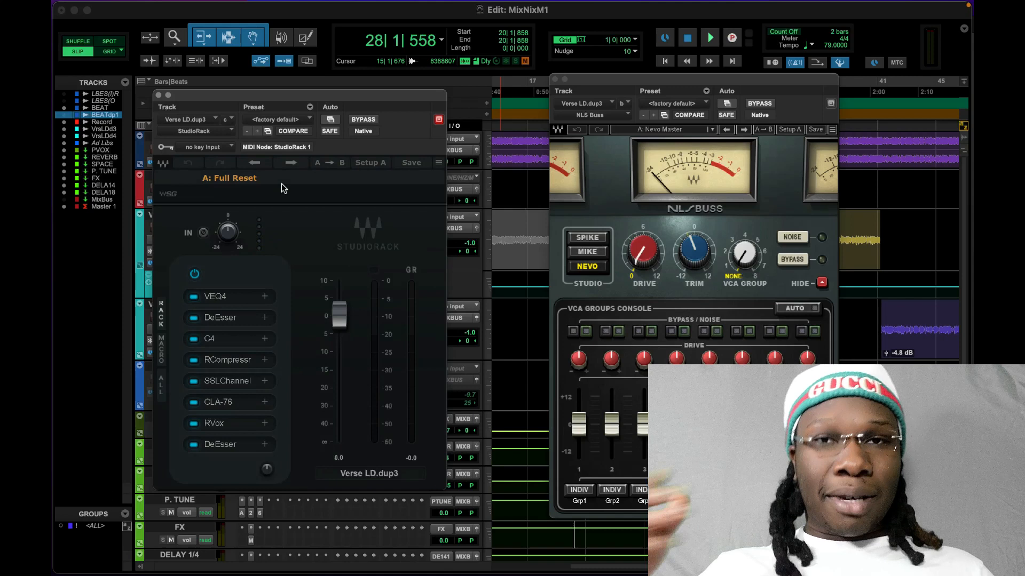
left_click(228, 296)
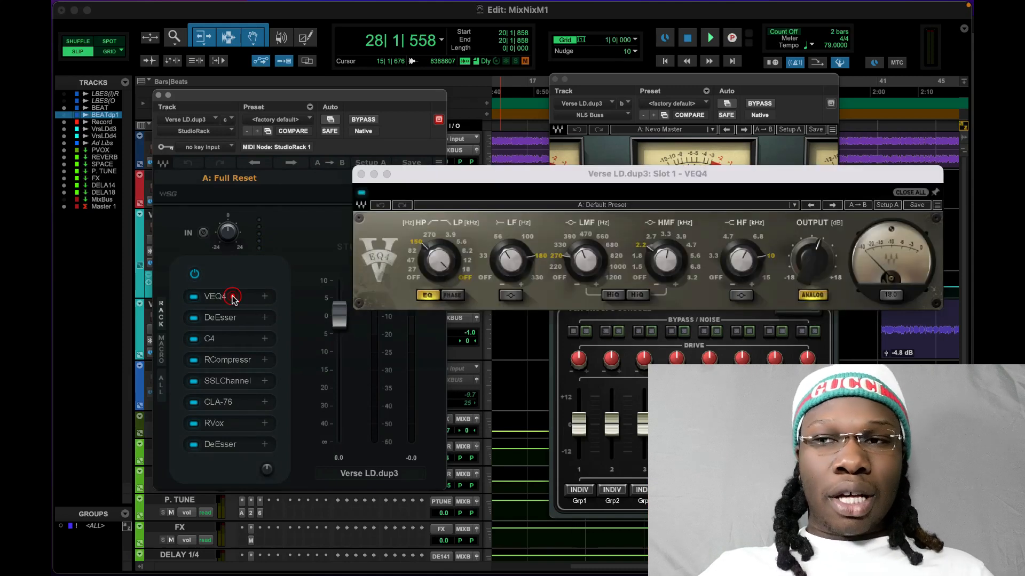
left_click_drag(497, 179, 279, 217)
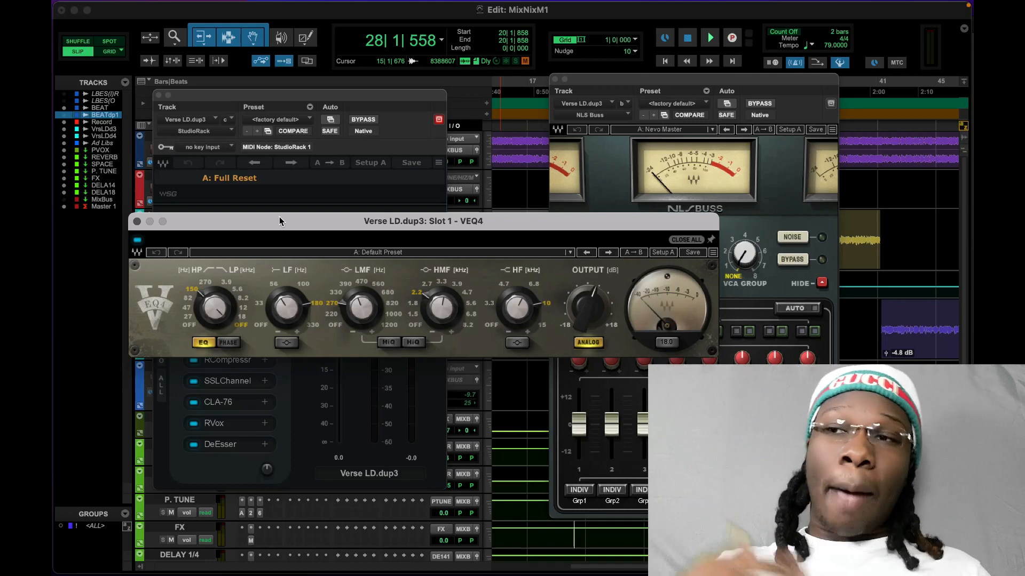
Step: Shift the VEQ4 window to view the NLS Buss, close the VEQ4, and place the NLS Buss beside the StudioRack
left_click_drag(389, 226, 535, 334)
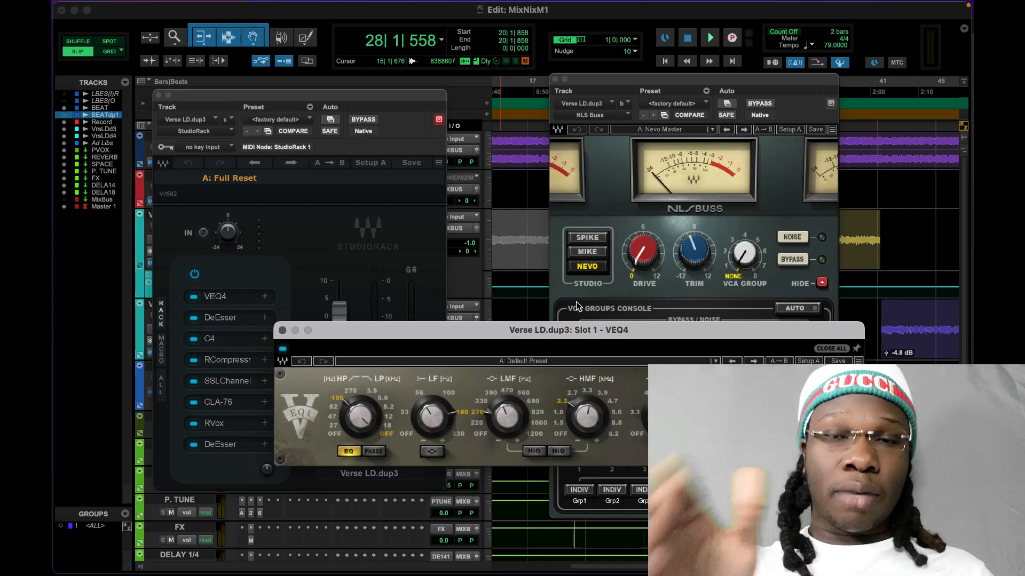
left_click_drag(576, 329, 439, 221)
left_click(655, 189)
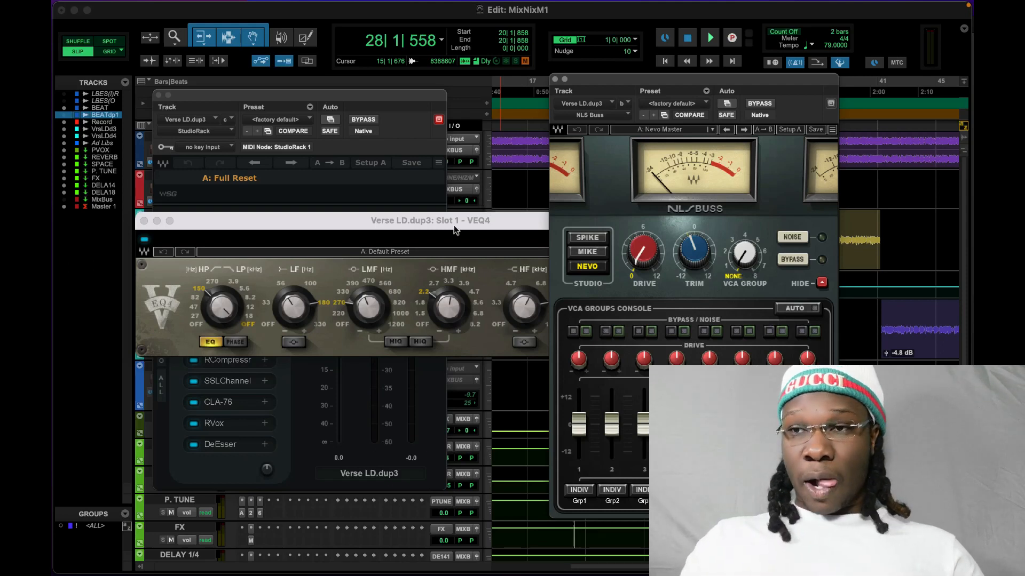
left_click_drag(452, 221, 620, 223)
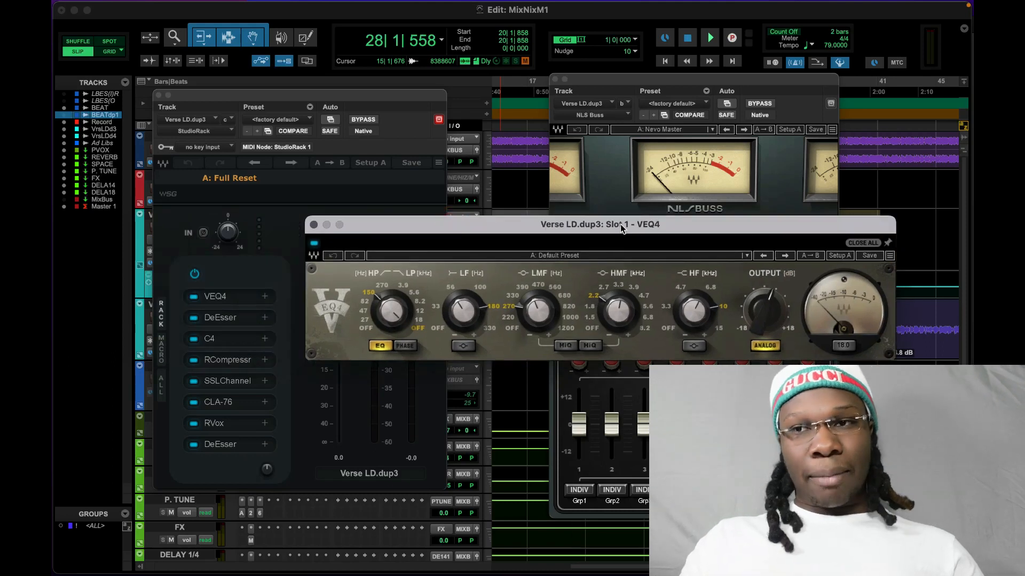
left_click(314, 225)
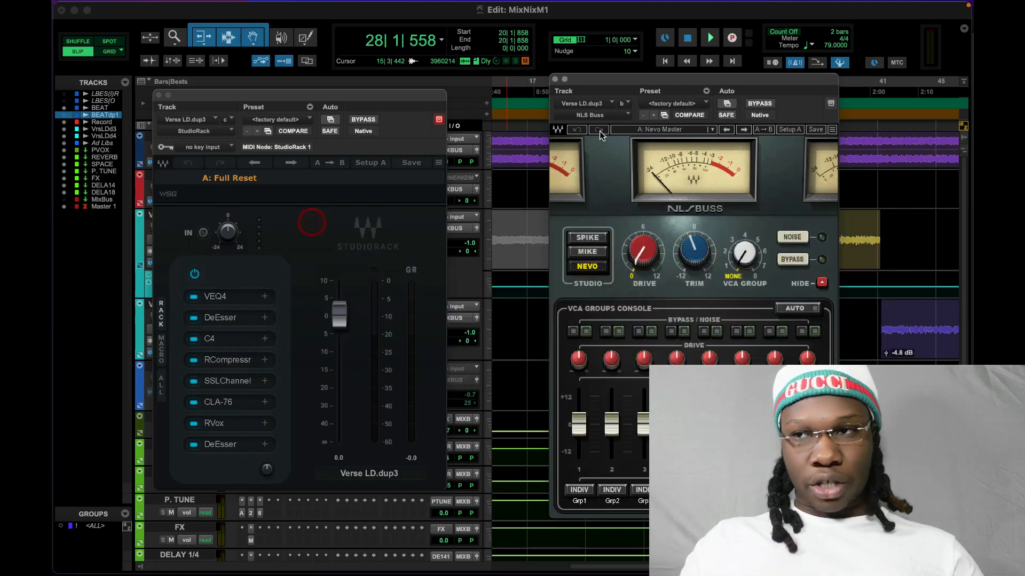
left_click_drag(670, 81, 583, 84)
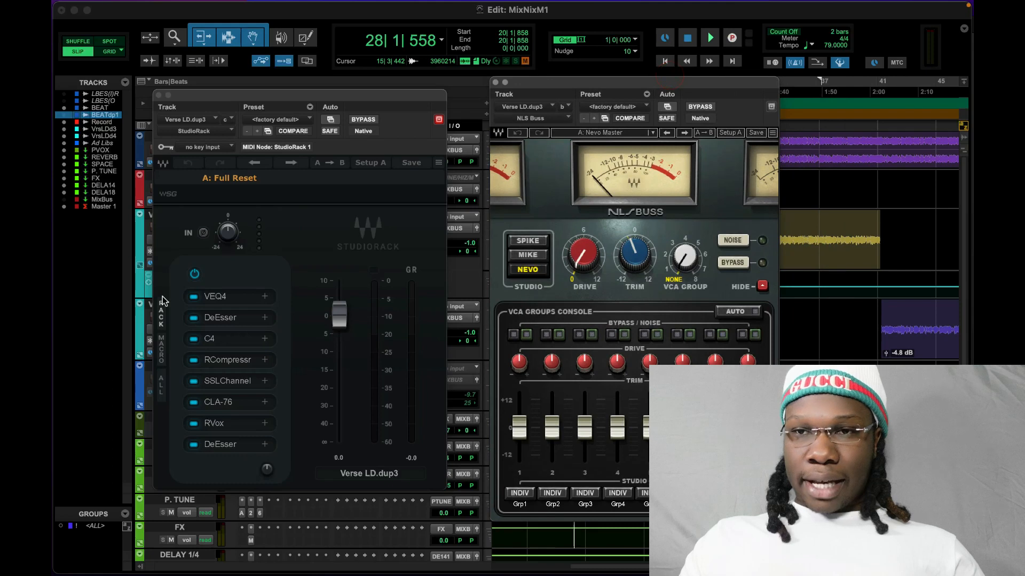
Step: Open the VEQ4 and C4 from the StudioRack and examine their settings
left_click(216, 296)
left_click(394, 313)
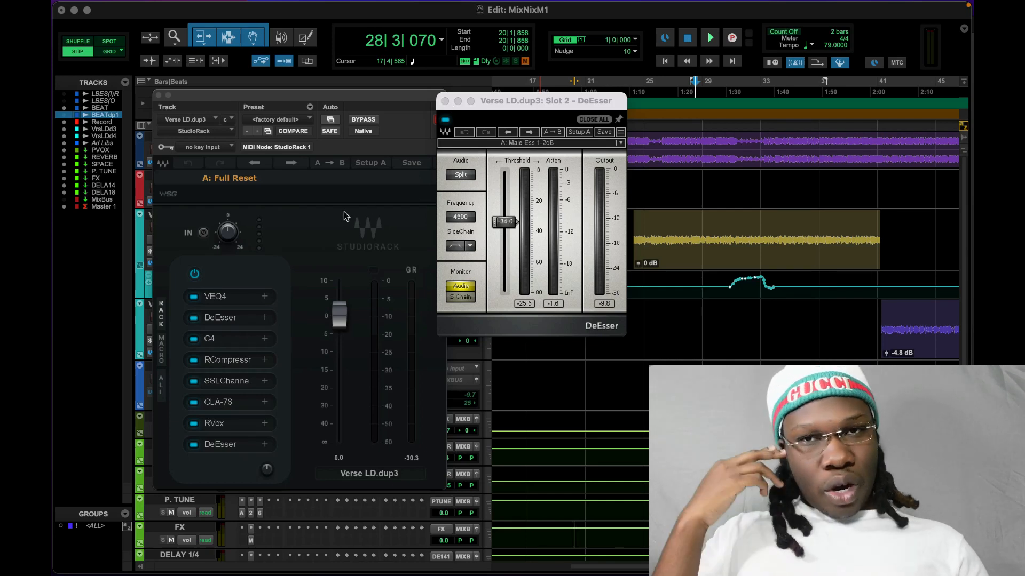
left_click(238, 343)
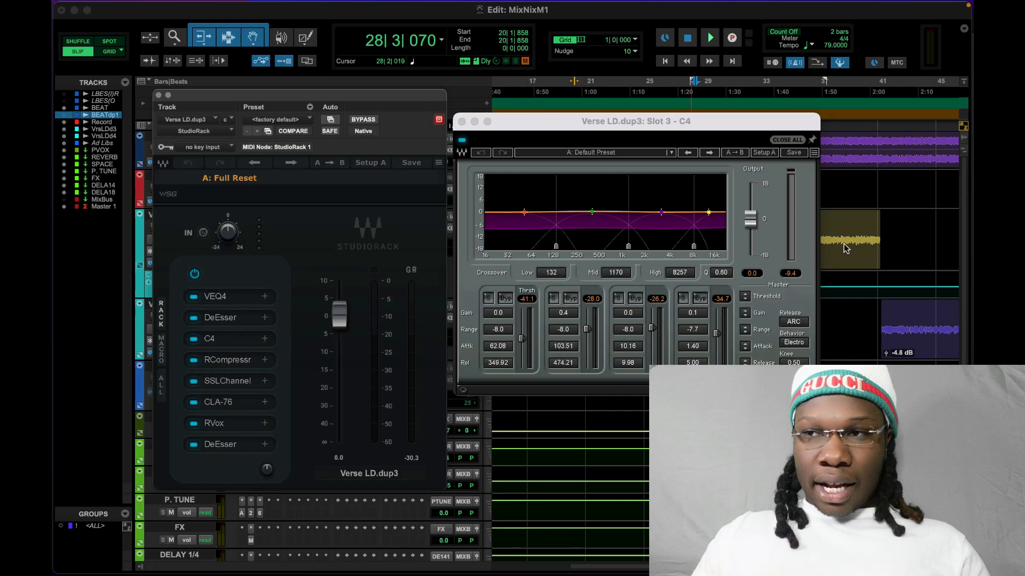
left_click(693, 246)
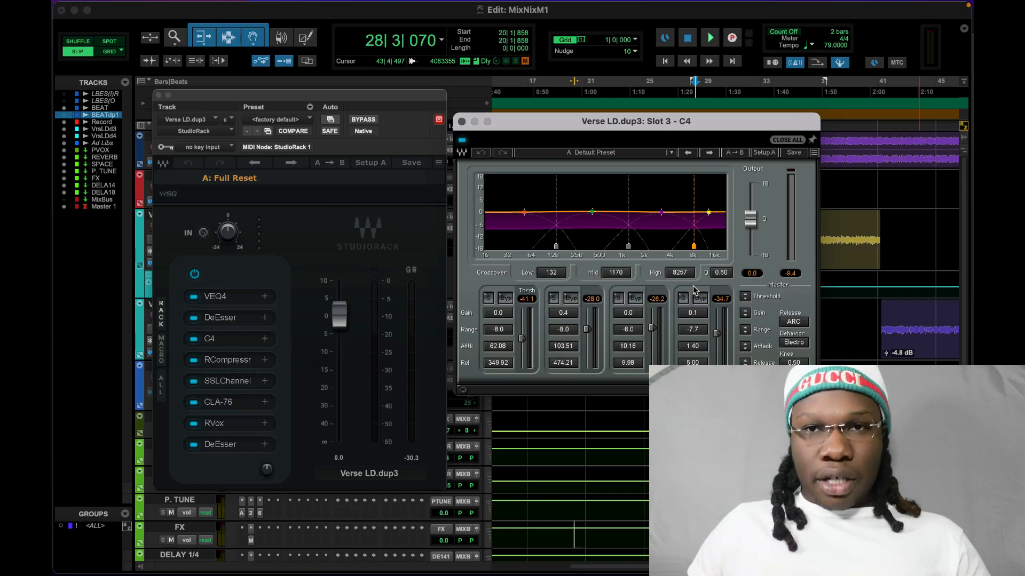
Step: Revisit the two DeEsser slots in the StudioRack and reopen the C4
left_click(222, 316)
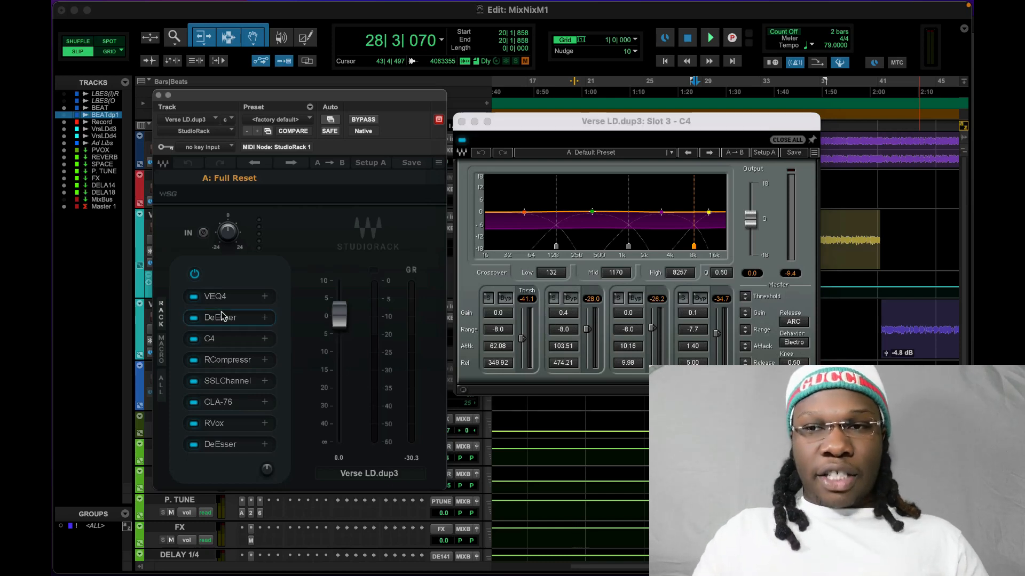
left_click(222, 315)
left_click(229, 446)
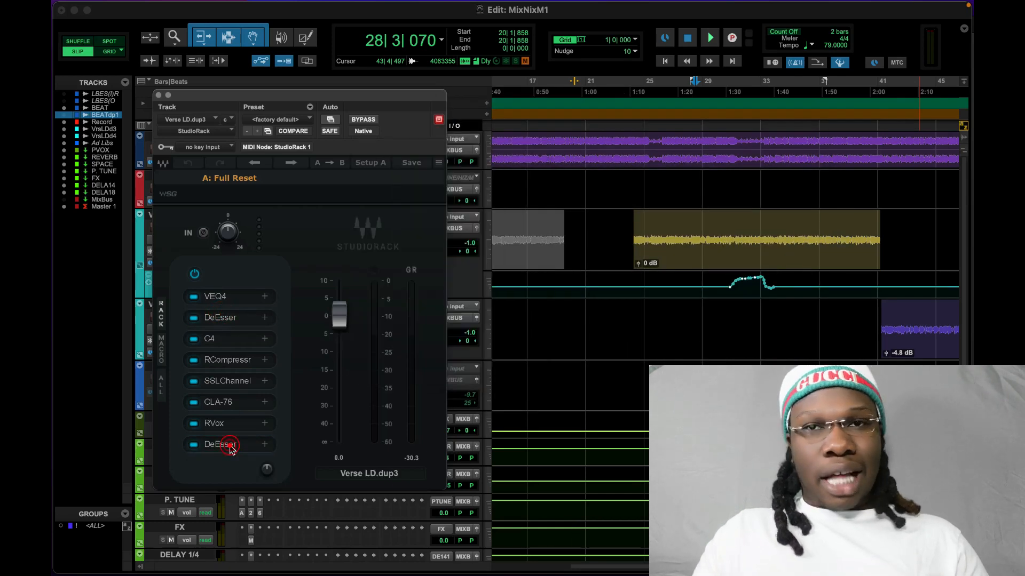
left_click(247, 343)
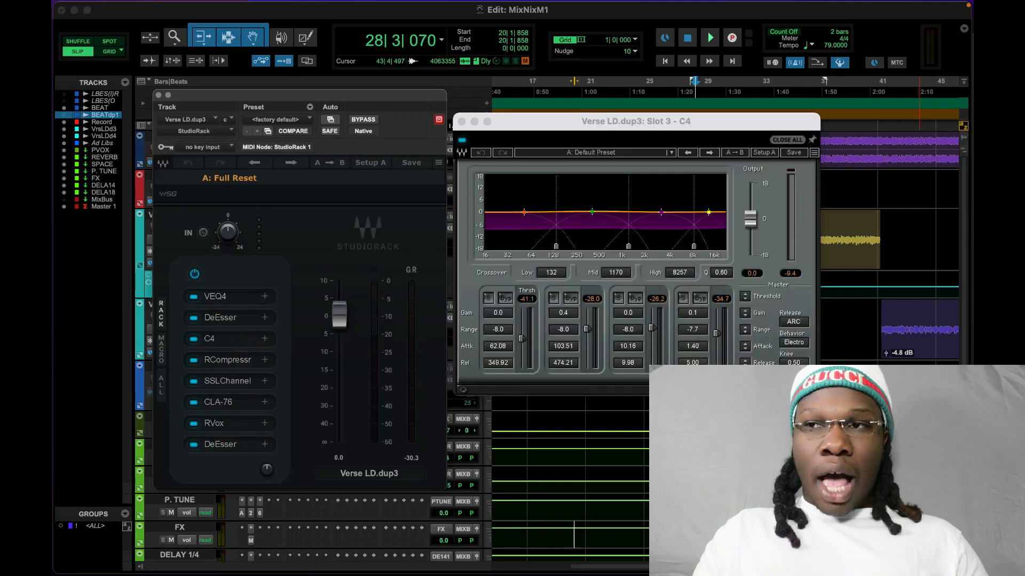
Step: Set the C4 high band's attack to 1.41 and release to 5.03, and audition the C4 during playback
left_click_drag(669, 114, 658, 116)
left_click_drag(663, 120, 477, 130)
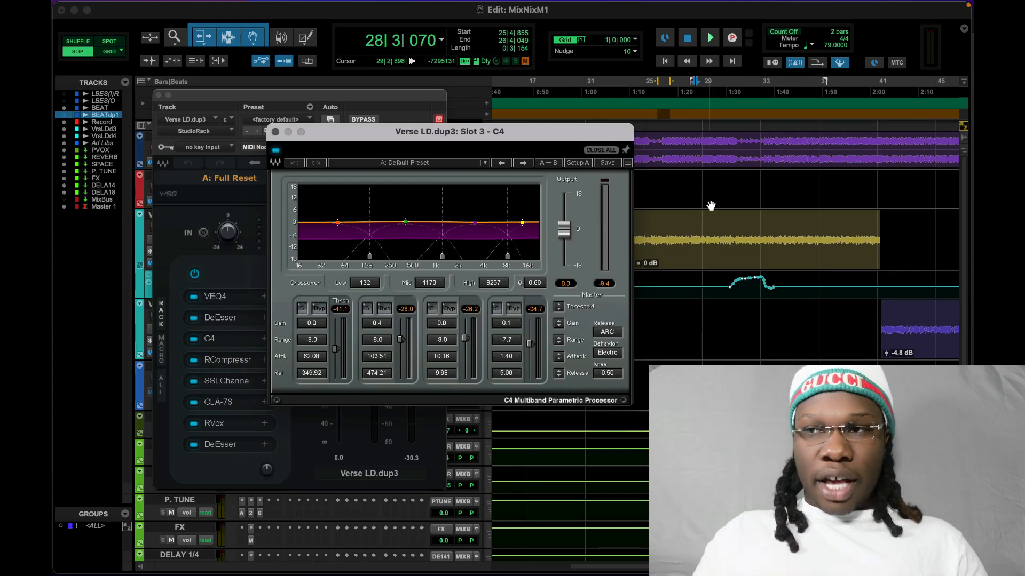
left_click(716, 187)
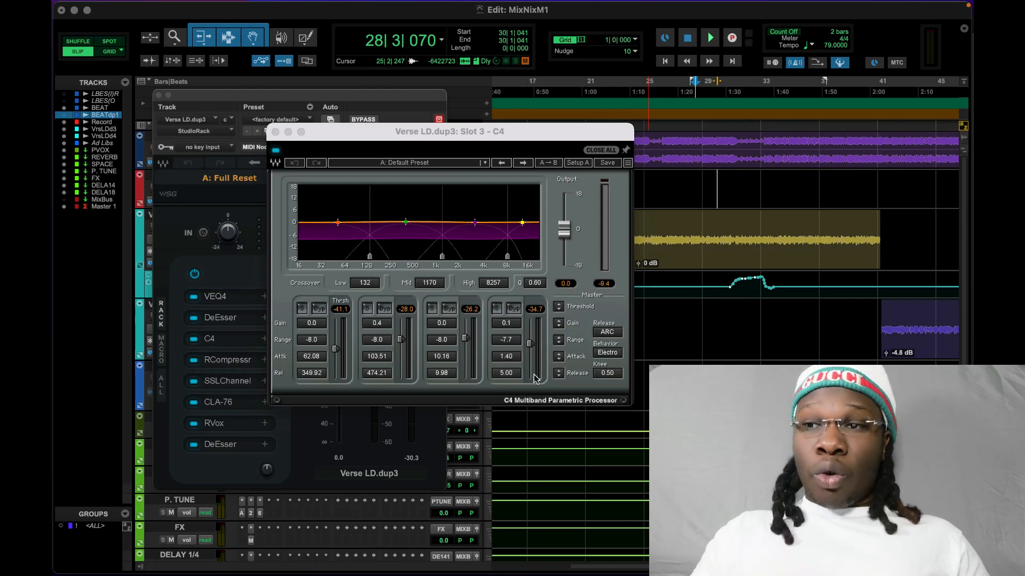
left_click(506, 358)
left_click(506, 374)
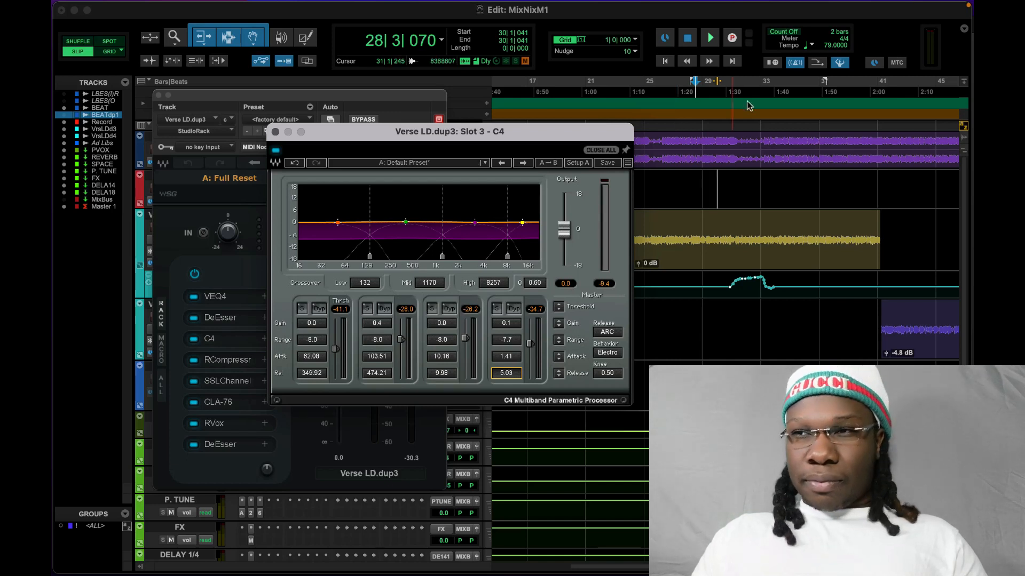
left_click(710, 39)
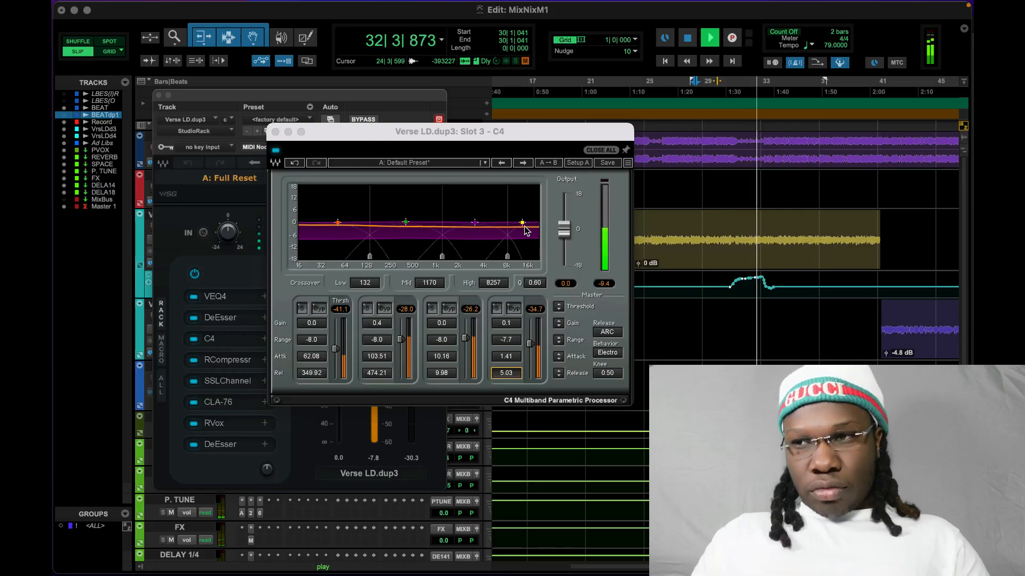
left_click(678, 41)
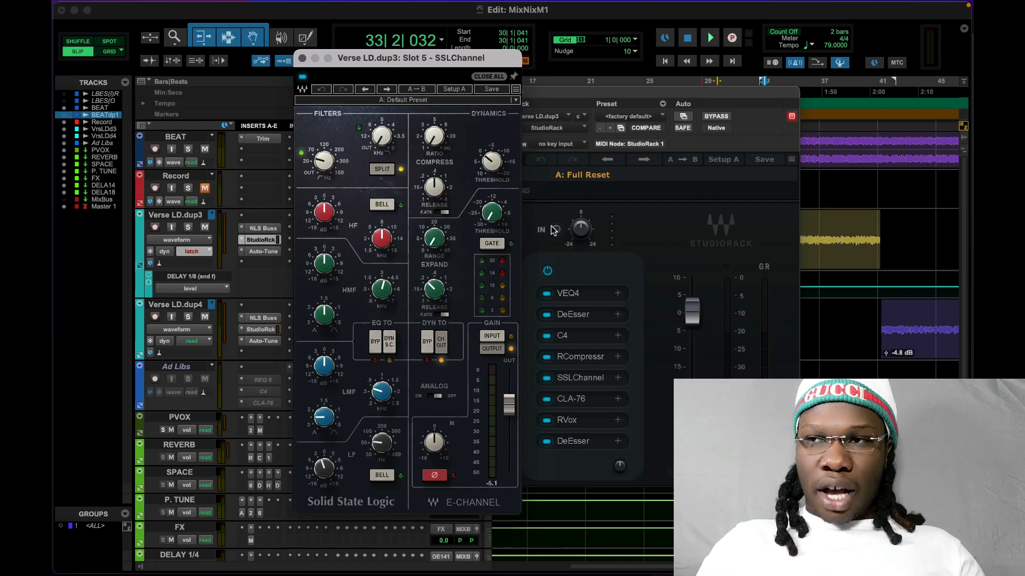
Step: Play the session while switching the SSLChannel off and on repeatedly to compare the vocal with and without it
left_click_drag(631, 103, 640, 444)
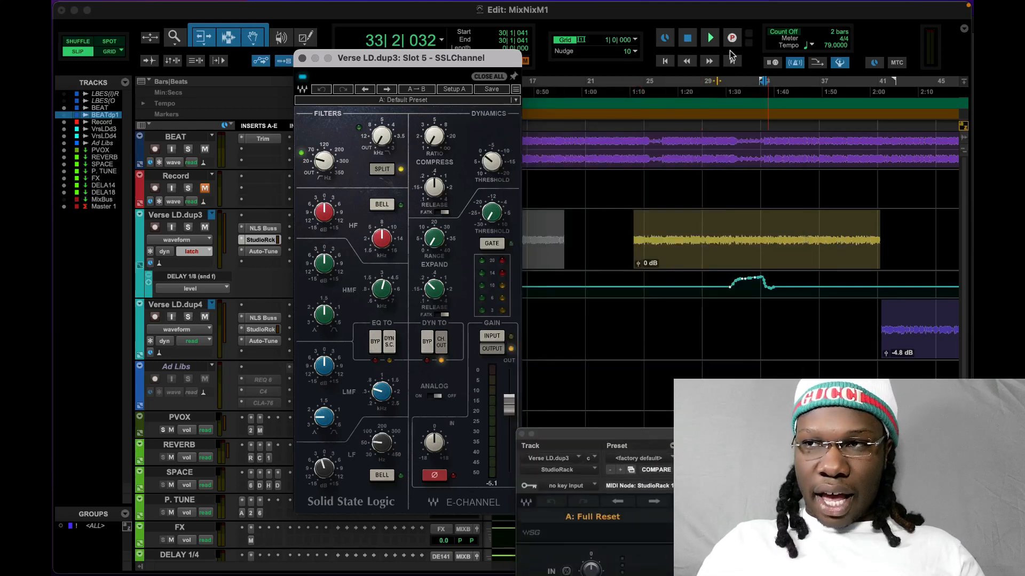
left_click(717, 57)
left_click(712, 33)
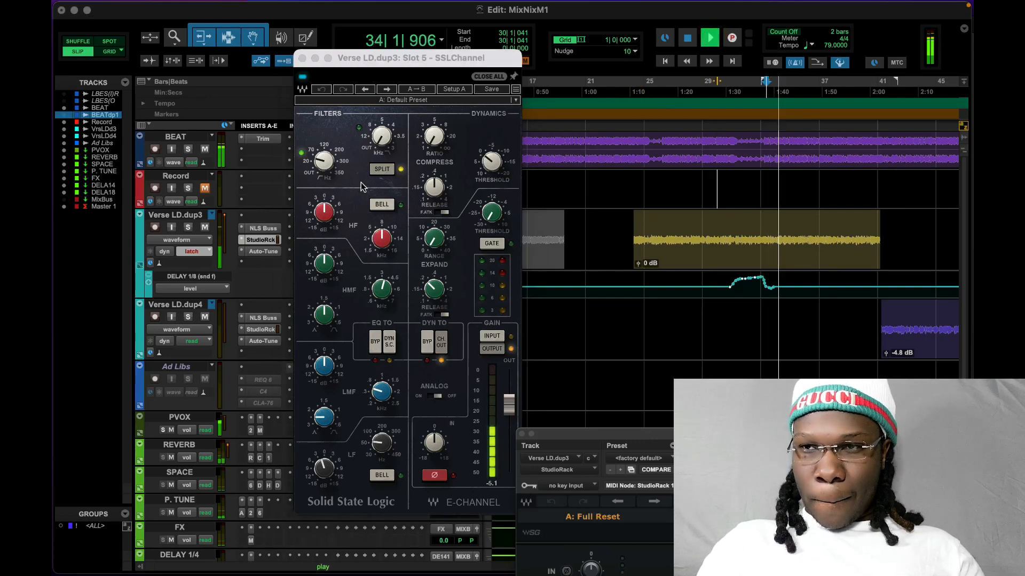
left_click(299, 81)
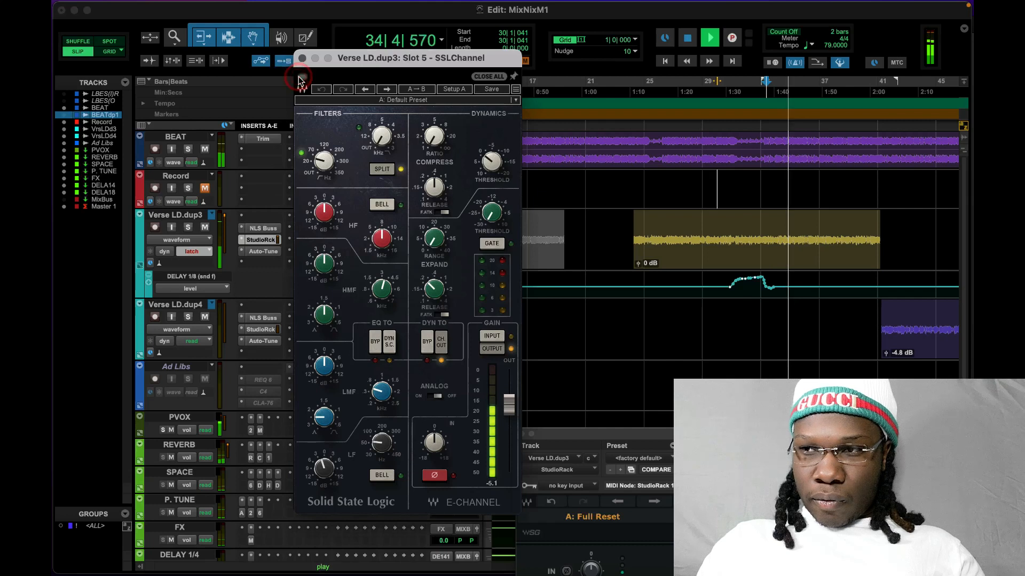
left_click(300, 80)
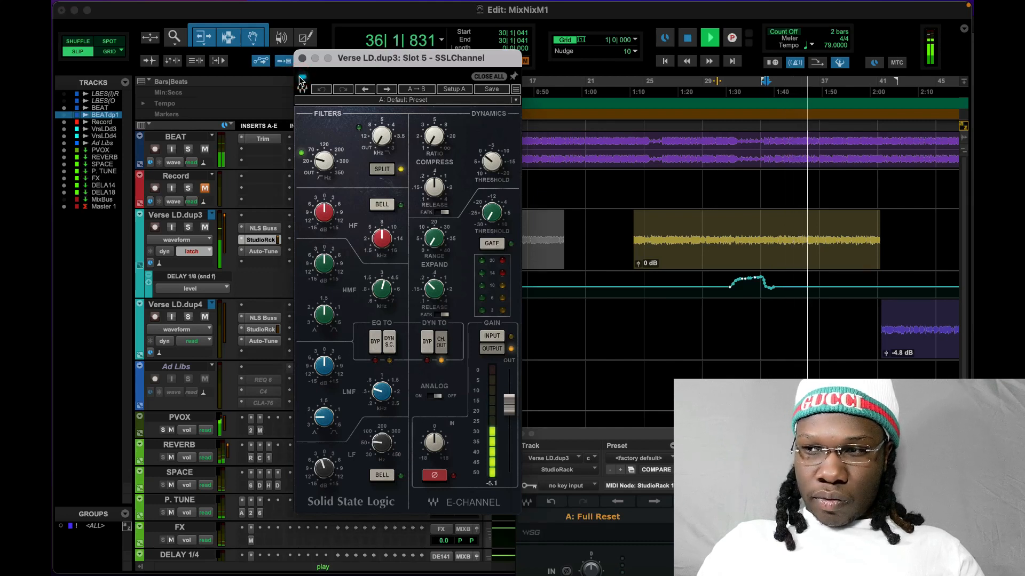
left_click(302, 80)
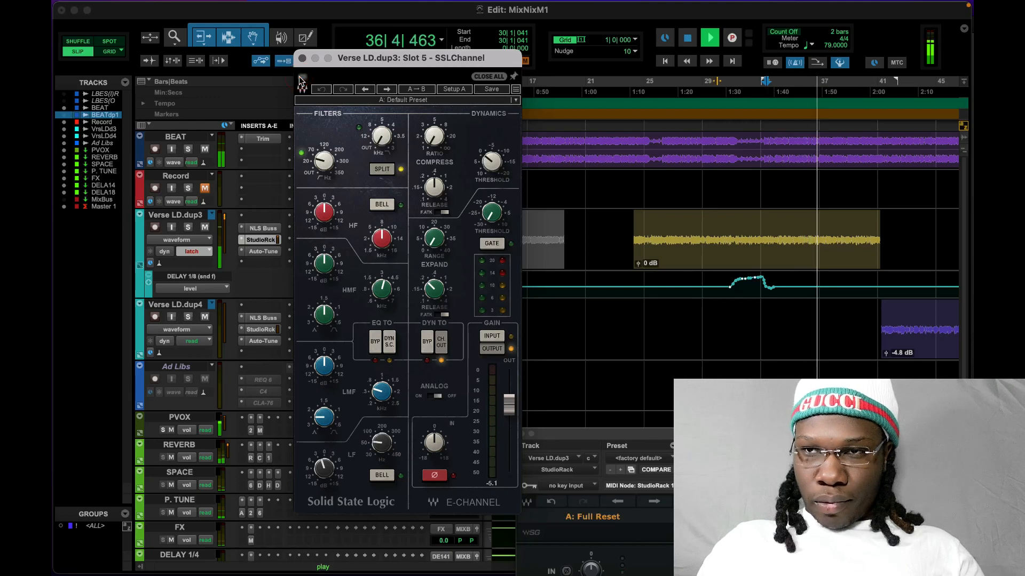
left_click(300, 78)
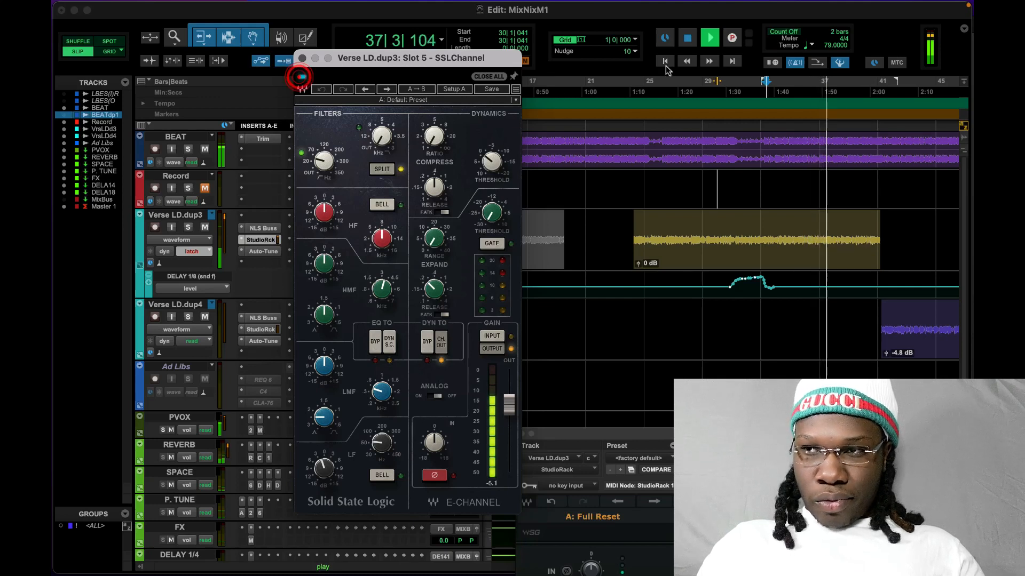
left_click(687, 39)
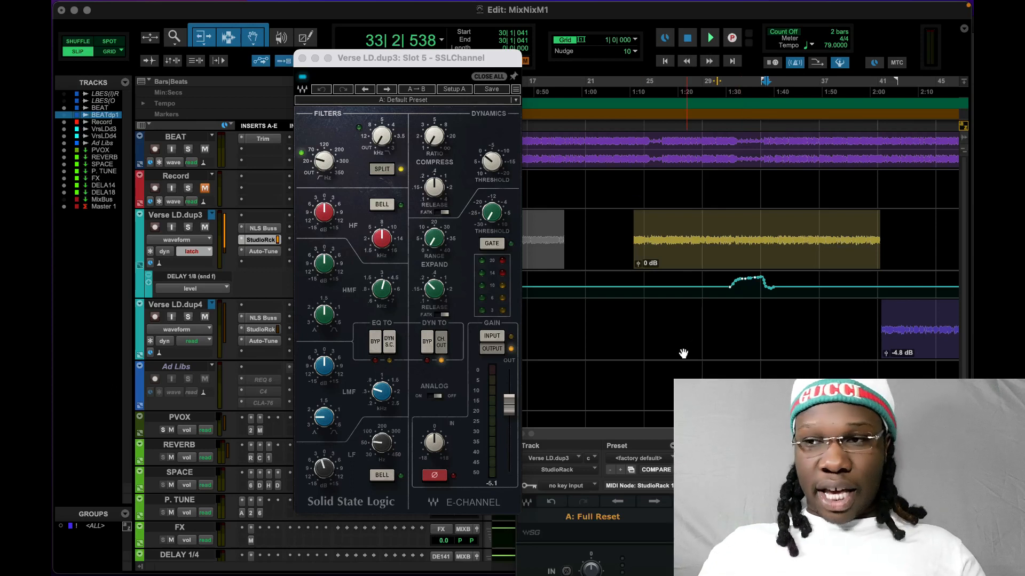
Step: Bring the StudioRack back beside the SSLChannel, inspect the LF gain and high-pass filter, and close the SSLChannel
left_click_drag(668, 436, 713, 85)
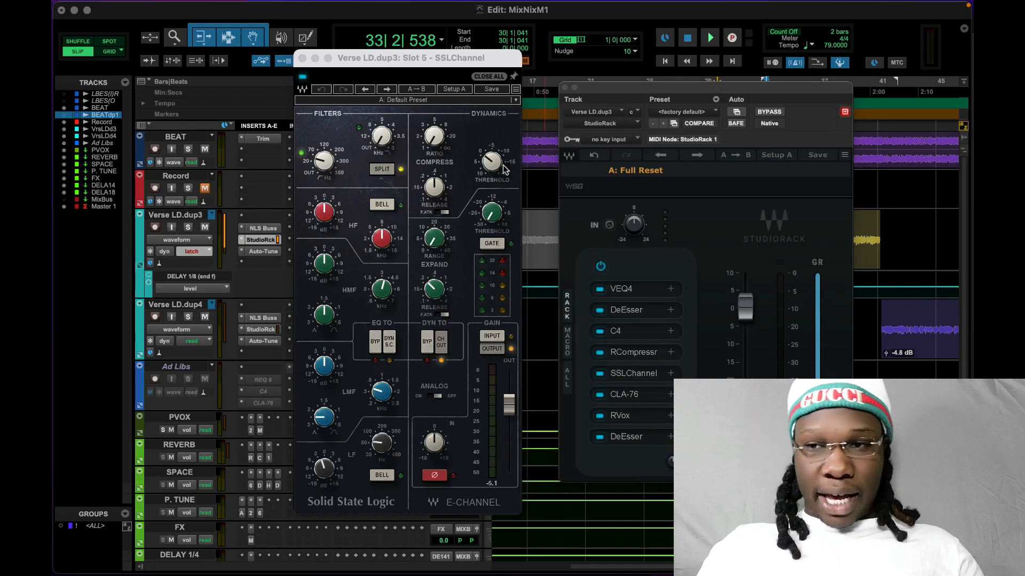
left_click(324, 467)
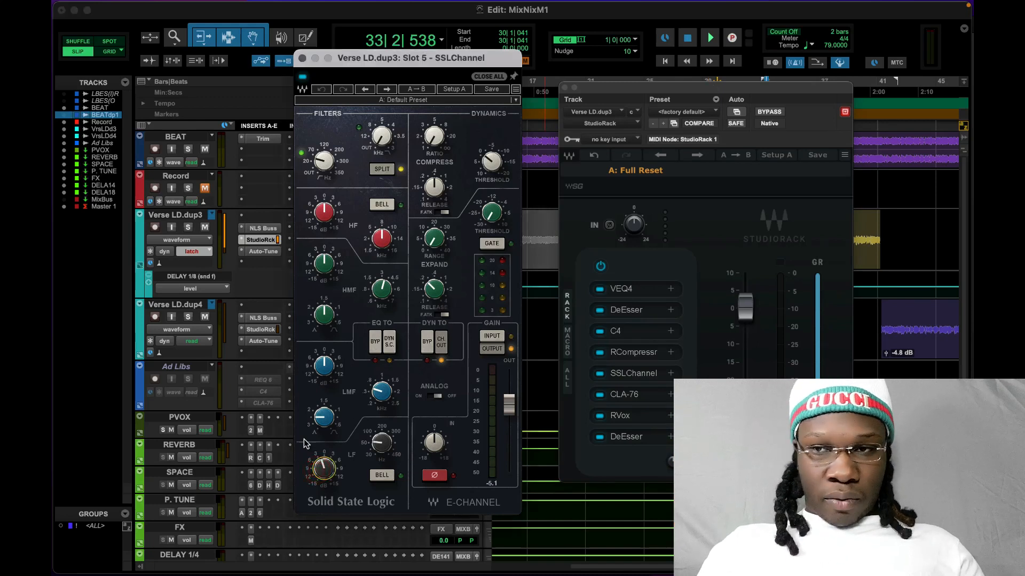
left_click(322, 161)
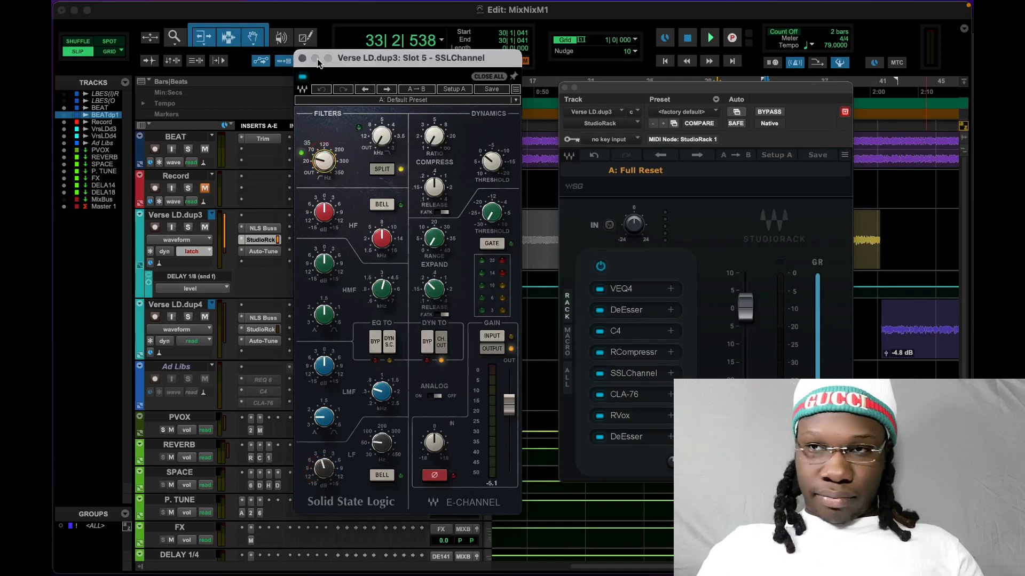
left_click(302, 57)
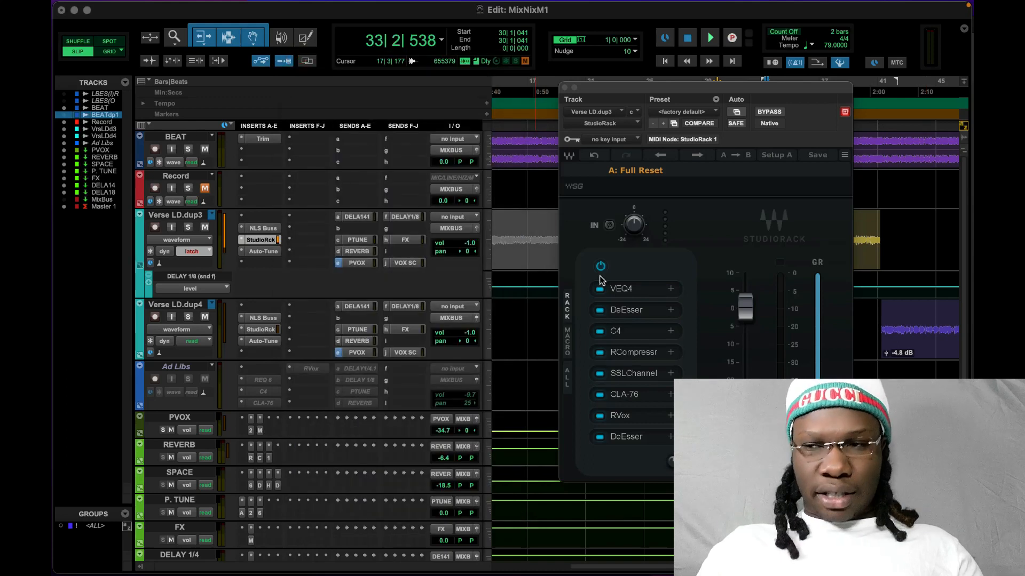
Step: View the CLA-76 compressor from the StudioRack and return to the SSLChannel
left_click(619, 394)
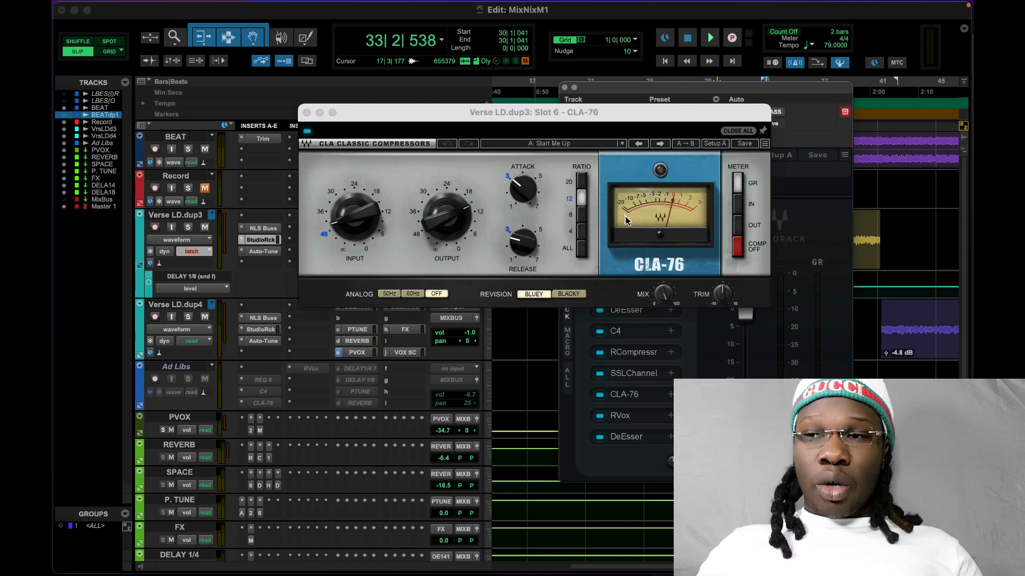
left_click(623, 373)
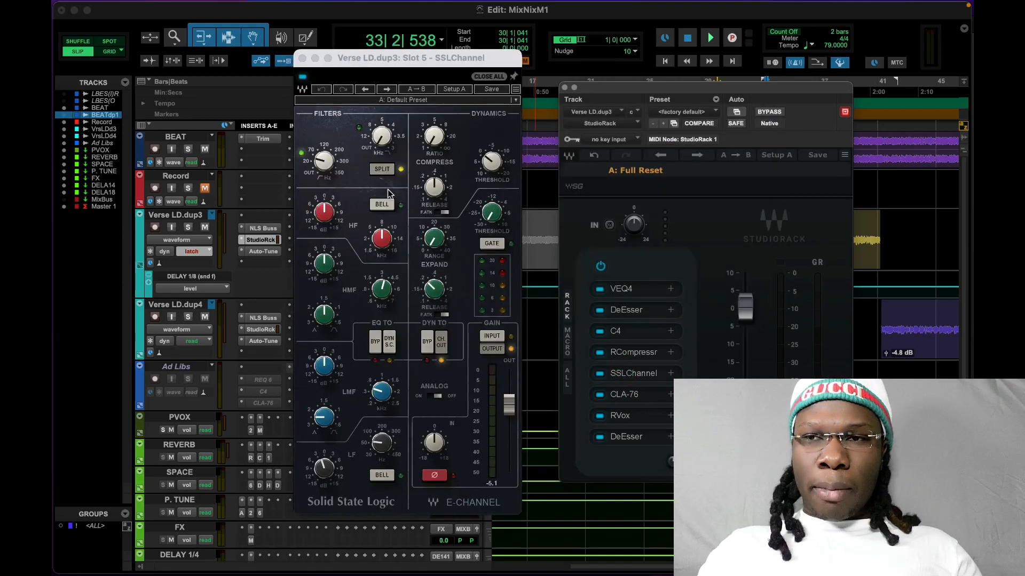
Step: Try a different HF gain on the SSLChannel and undo the change
left_click_drag(334, 215, 333, 203)
left_click(322, 89)
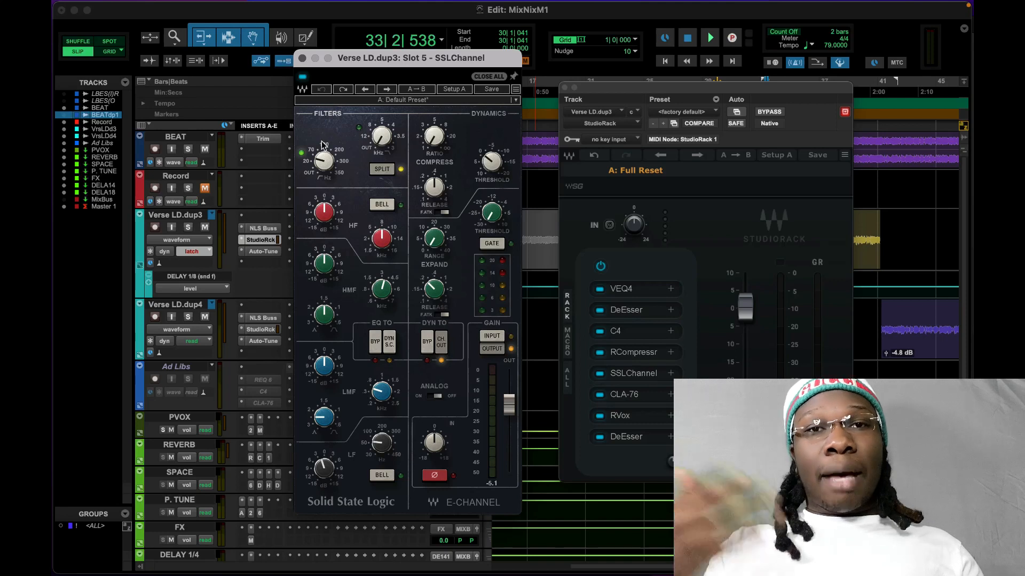
mouse_move(326, 221)
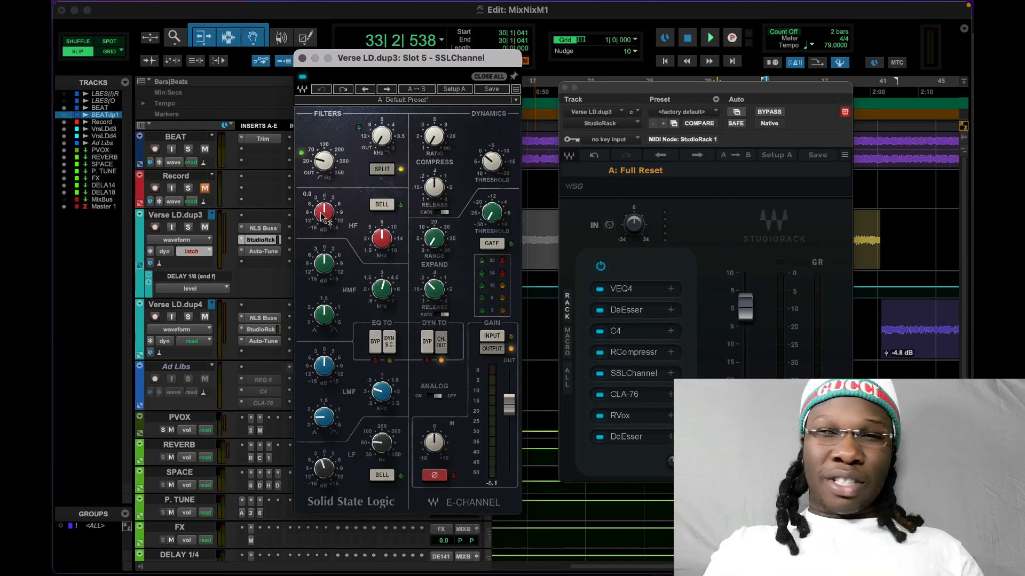
Step: Show the CLA-76 from the StudioRack and play the session, switching the compressor off and on repeatedly to compare the vocal
left_click(630, 395)
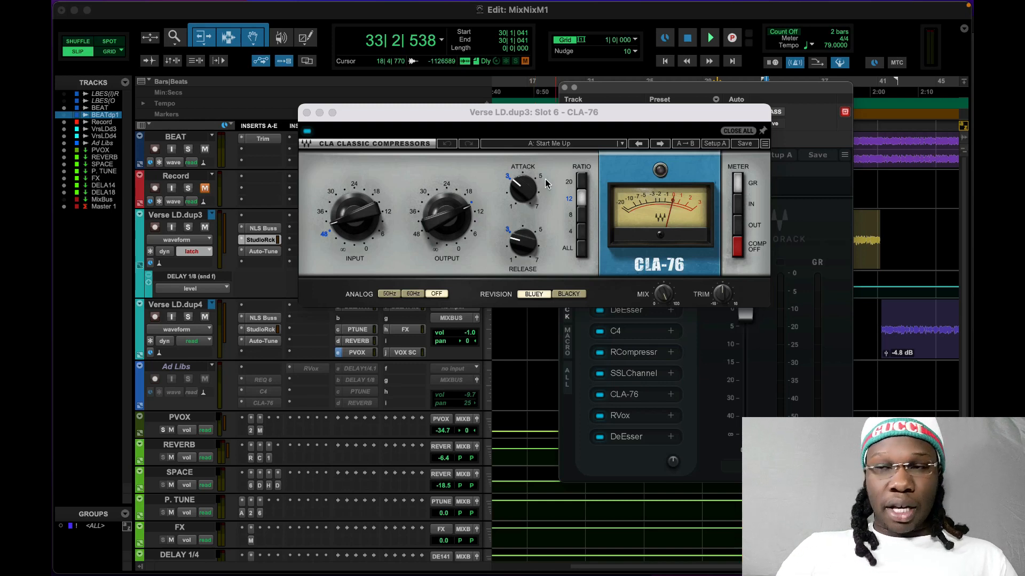
left_click(718, 39)
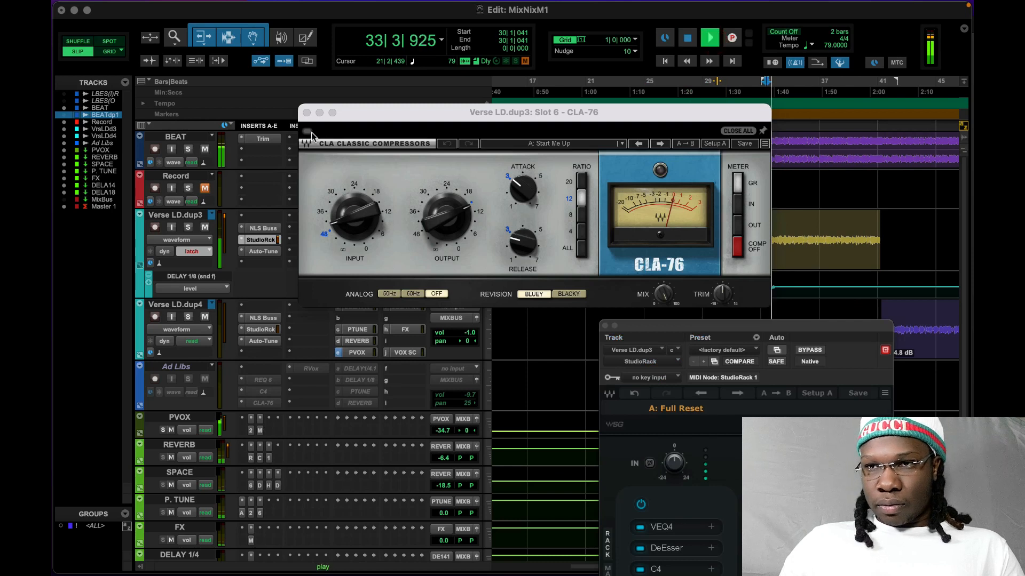
left_click(306, 134)
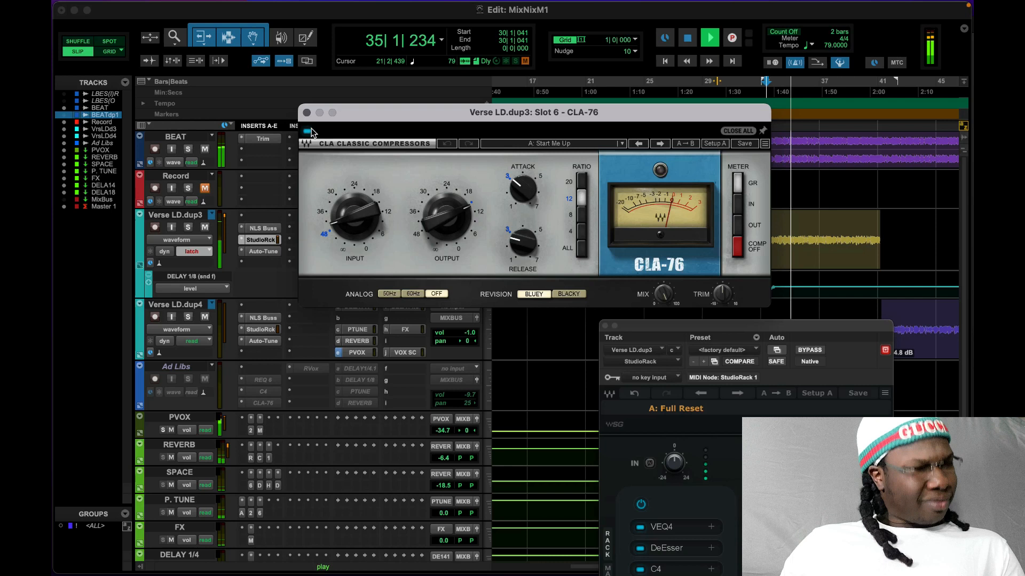
left_click(311, 129)
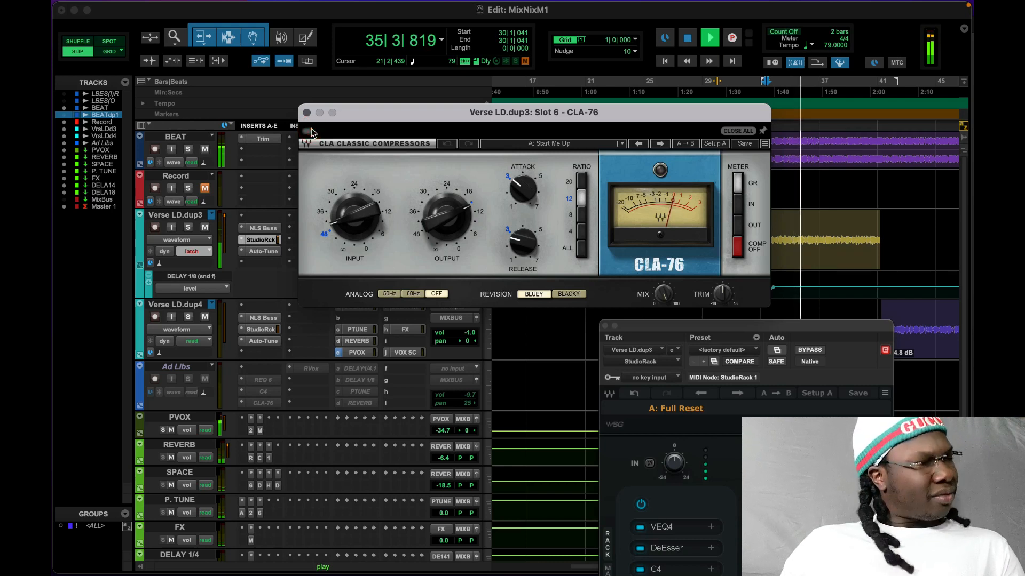
left_click(311, 129)
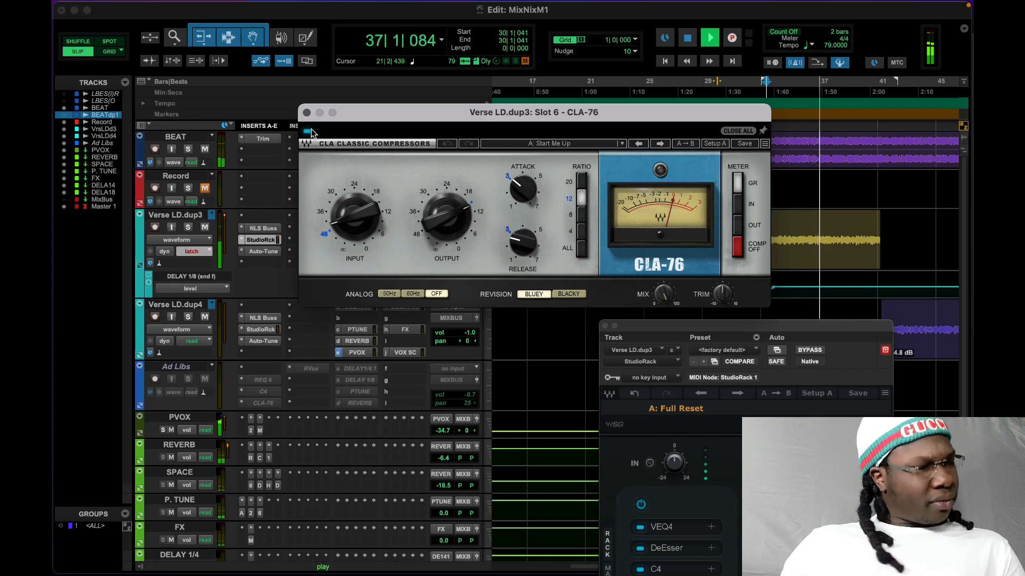
left_click(311, 129)
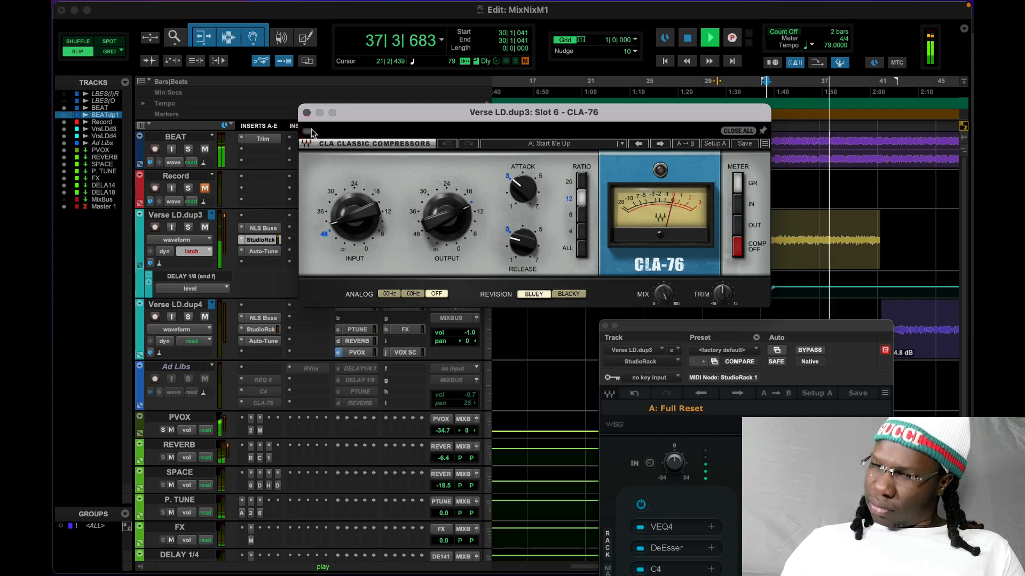
left_click(310, 130)
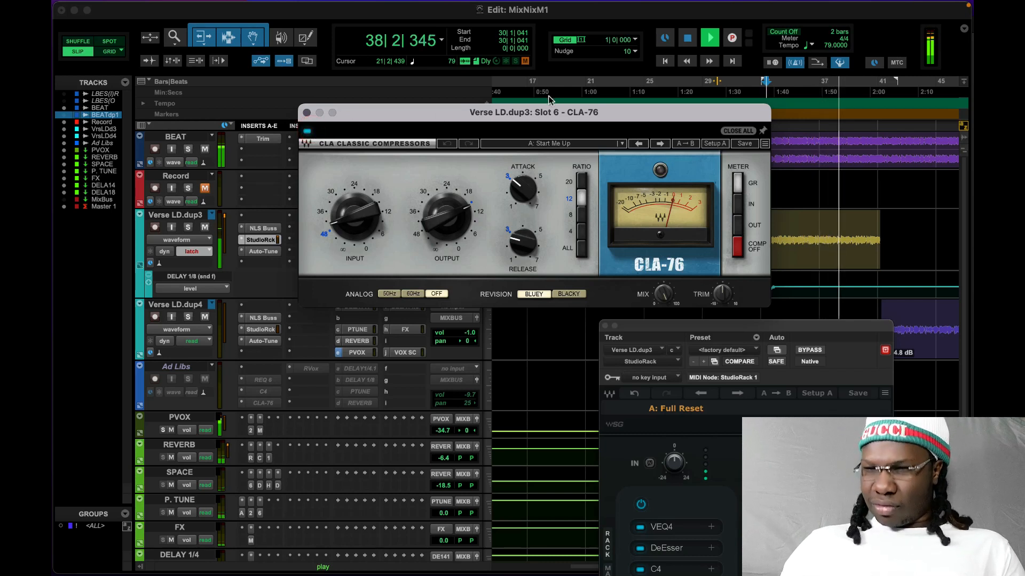
left_click(688, 38)
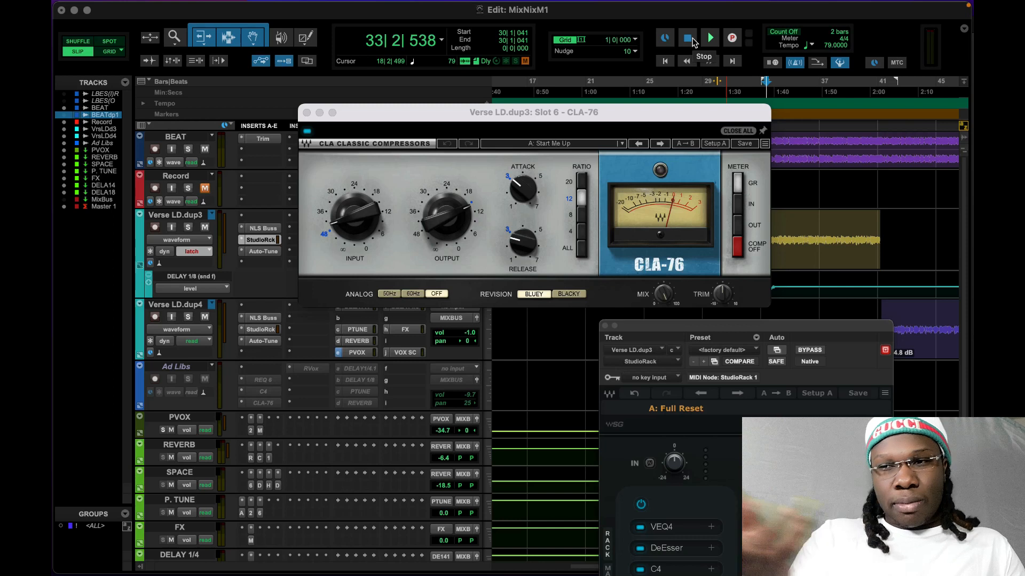
Step: Move the StudioRack clear of the CLA-76, review the SSLChannel's settings once more and close the plugin windows
left_click_drag(743, 325, 725, 139)
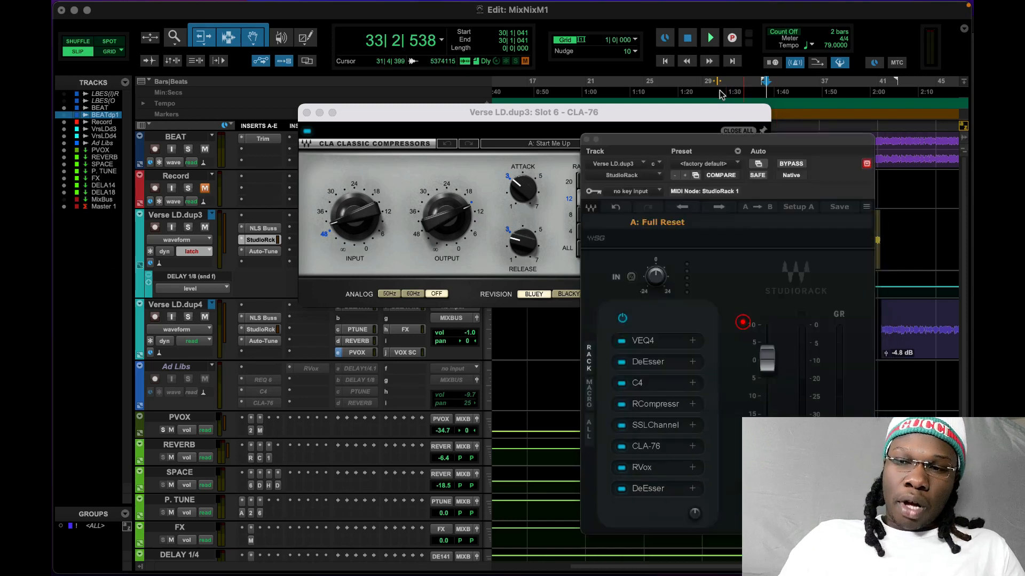
left_click_drag(719, 95, 719, 64)
left_click(646, 351)
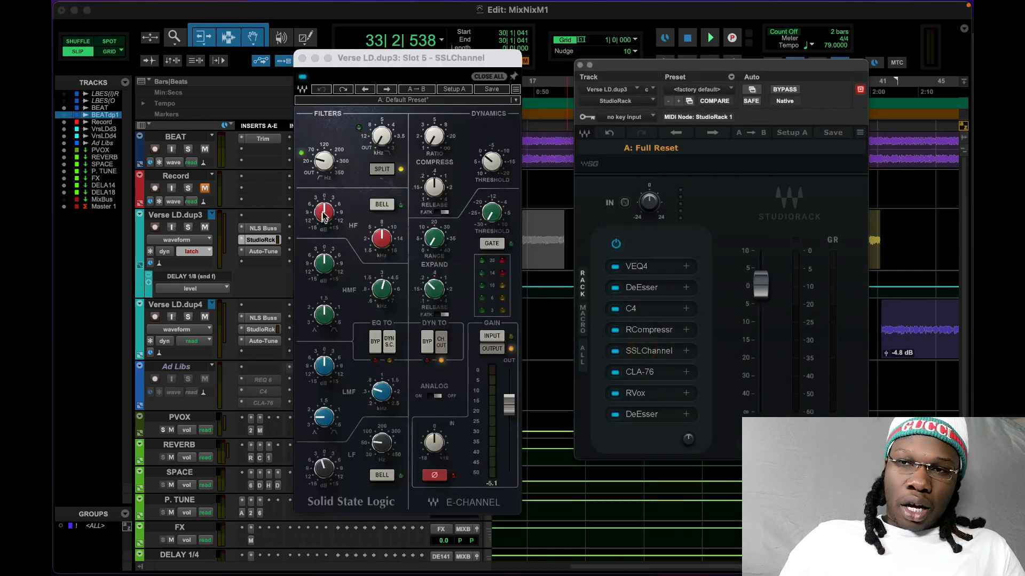
left_click(302, 57)
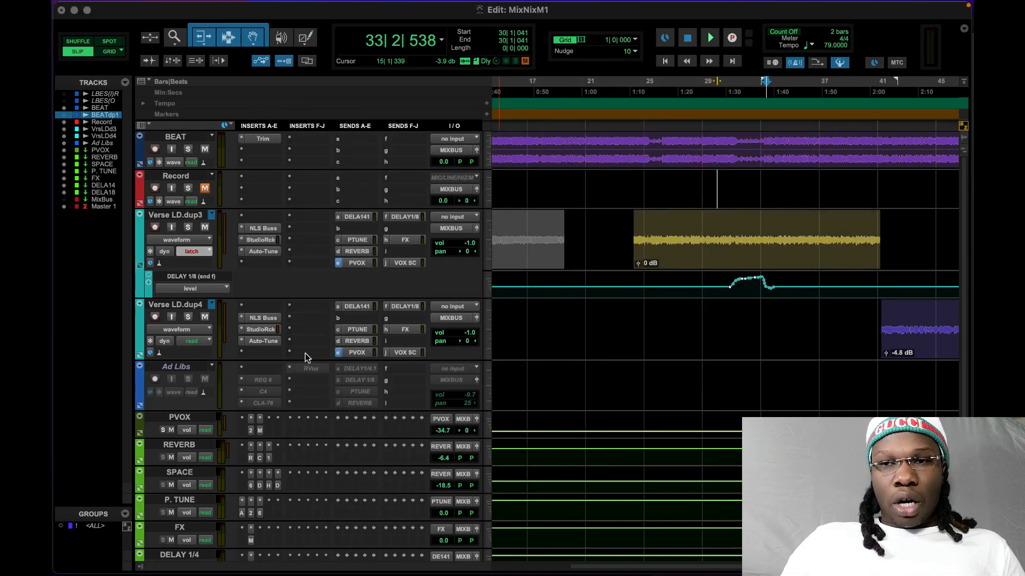
Step: Compare the Auto-Tune settings on the P. TUNE track with those on Verse LD.dup3, closing each plugin after viewing
scroll(243, 417, "down", 5)
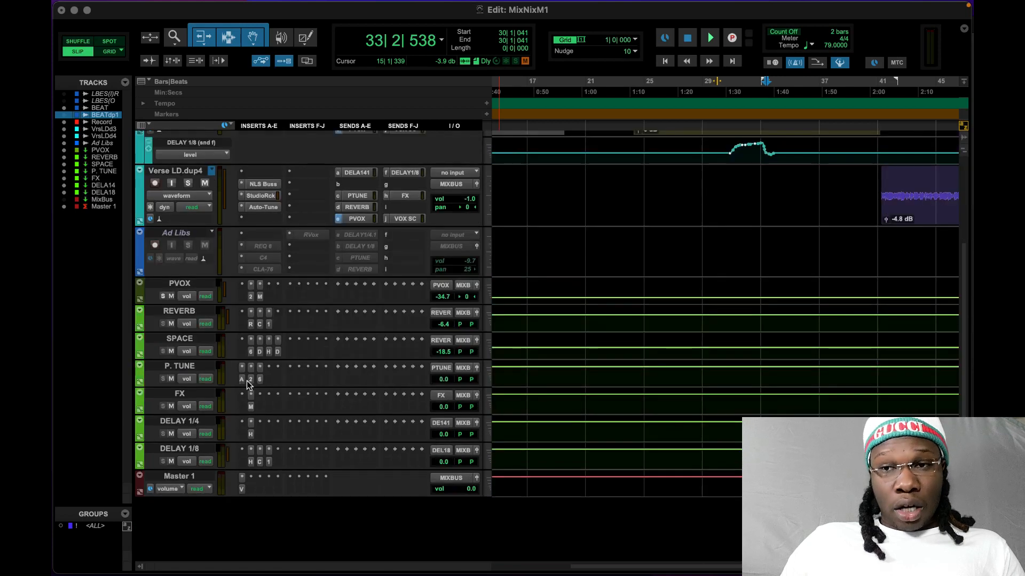
left_click(240, 379)
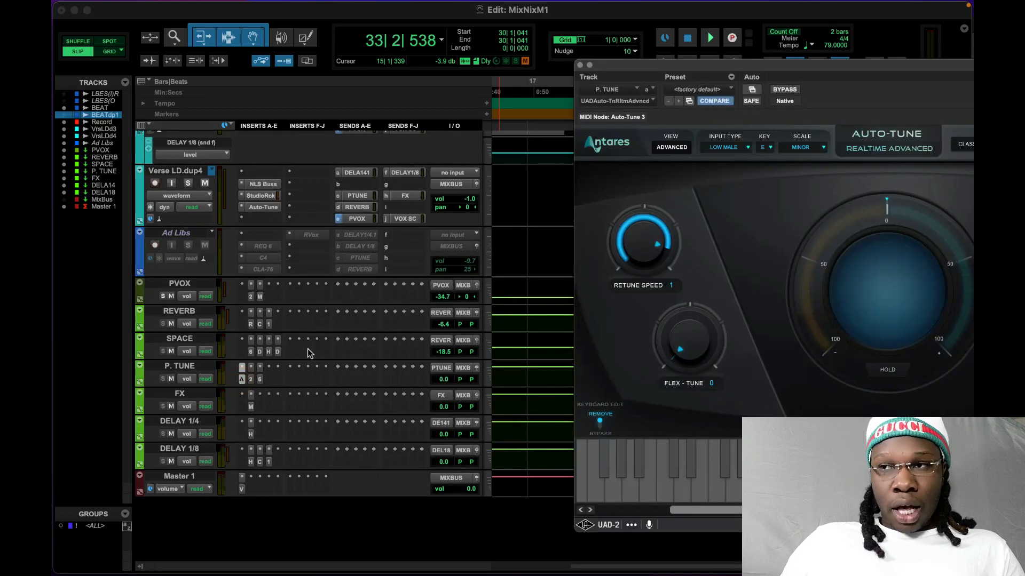
left_click_drag(707, 65, 409, 65)
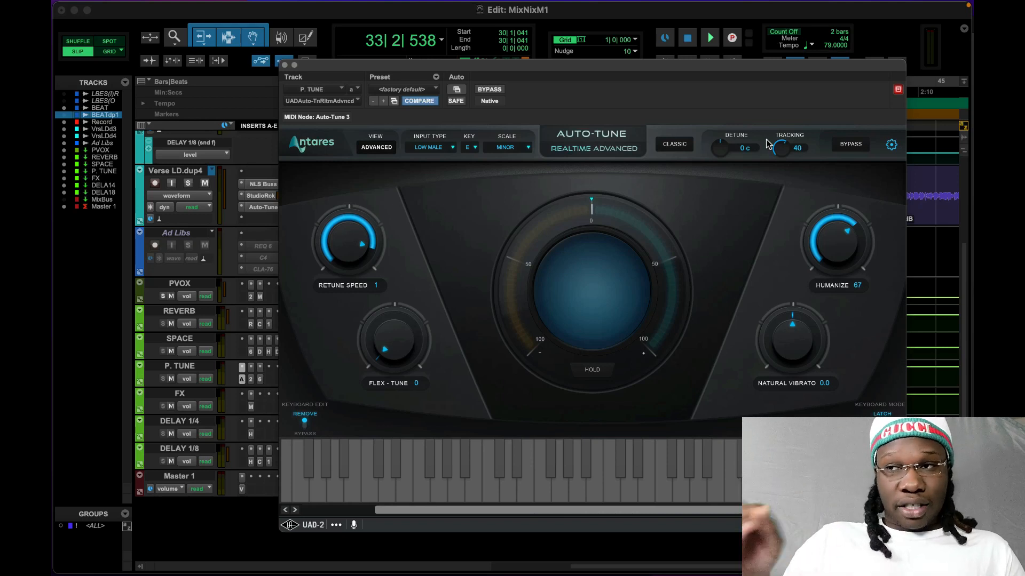
left_click(286, 67)
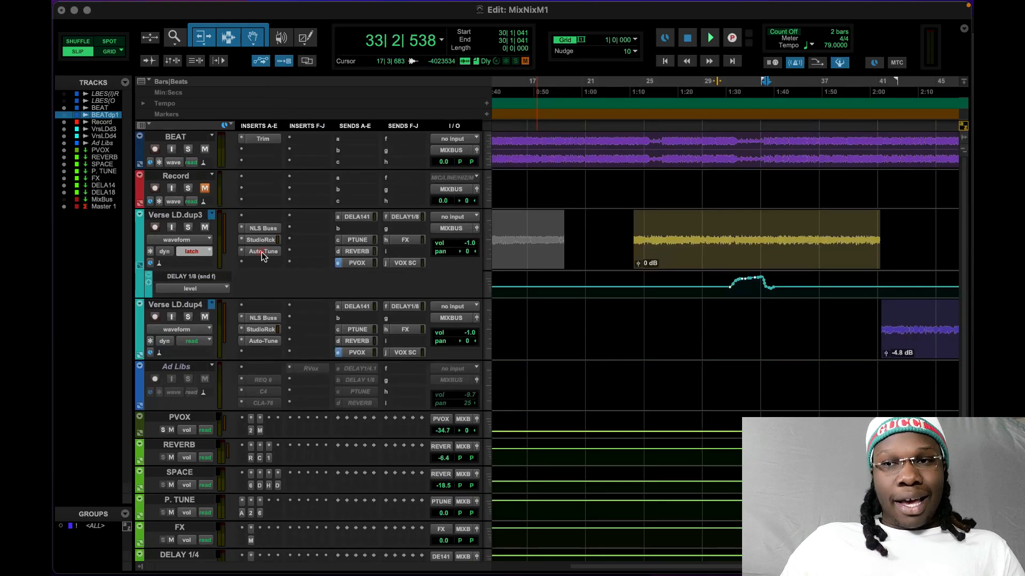
left_click(262, 253)
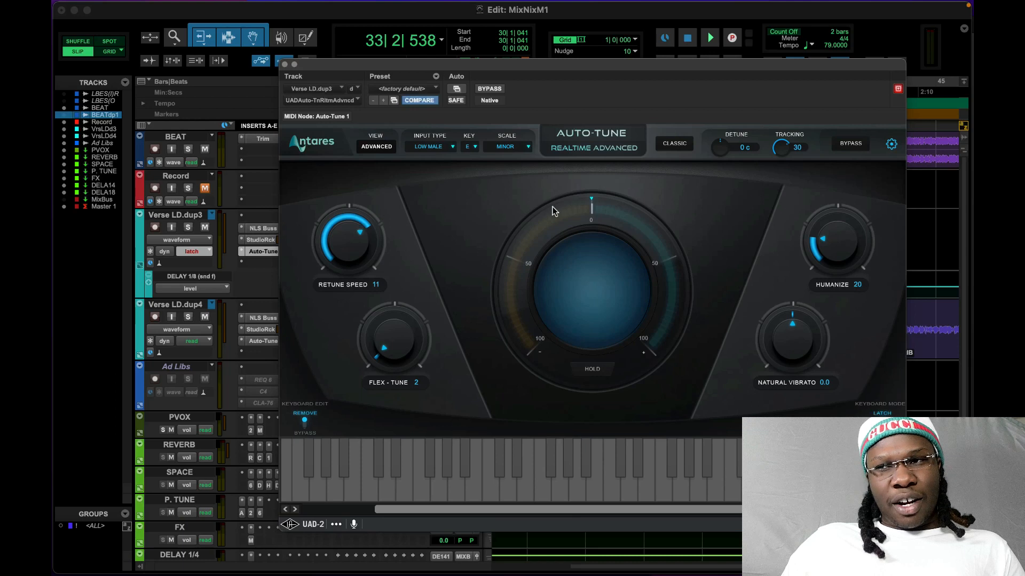
left_click(285, 65)
Step: Open the API-2500 on the PVOX track and play from bar 30, bypassing and re-enabling it to compare the vocal
scroll(237, 304, "down", 5)
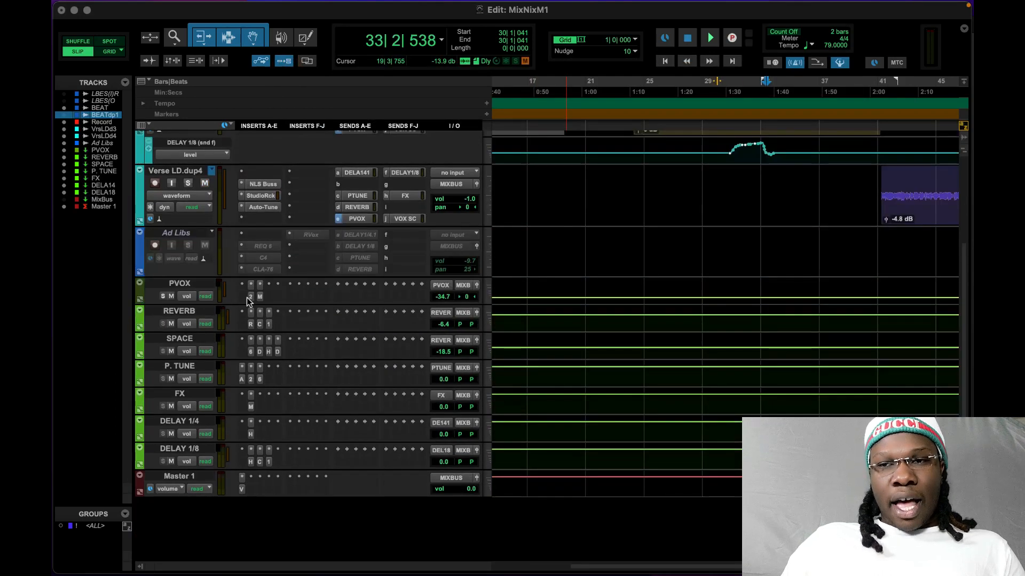
left_click(250, 297)
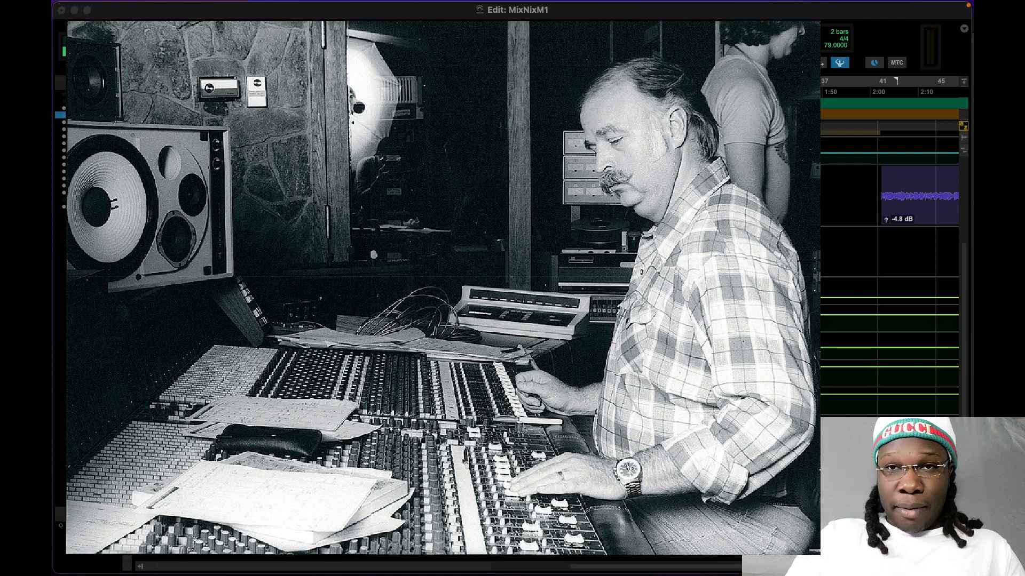
scroll(880, 329, "up", 4)
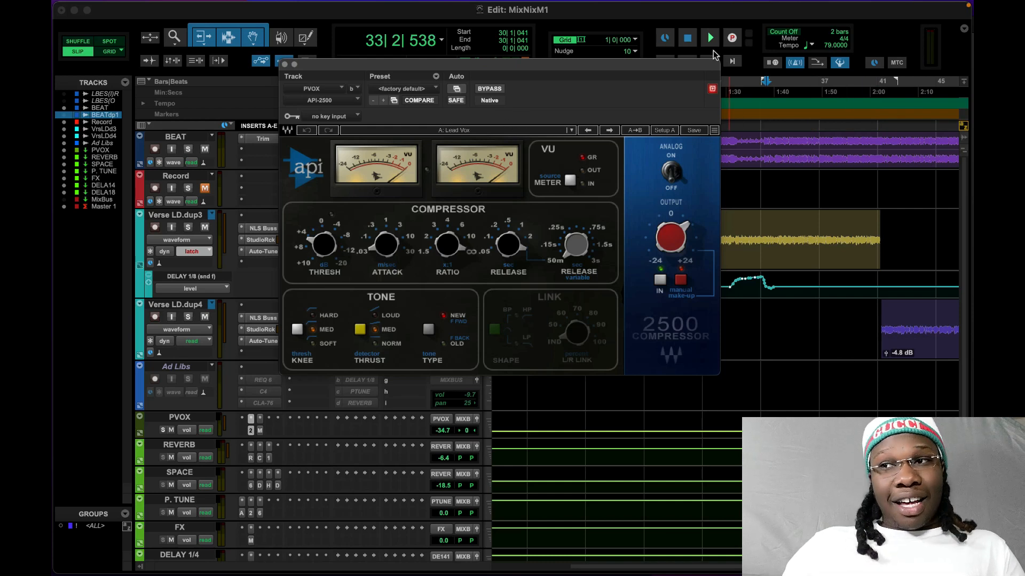
left_click(727, 91)
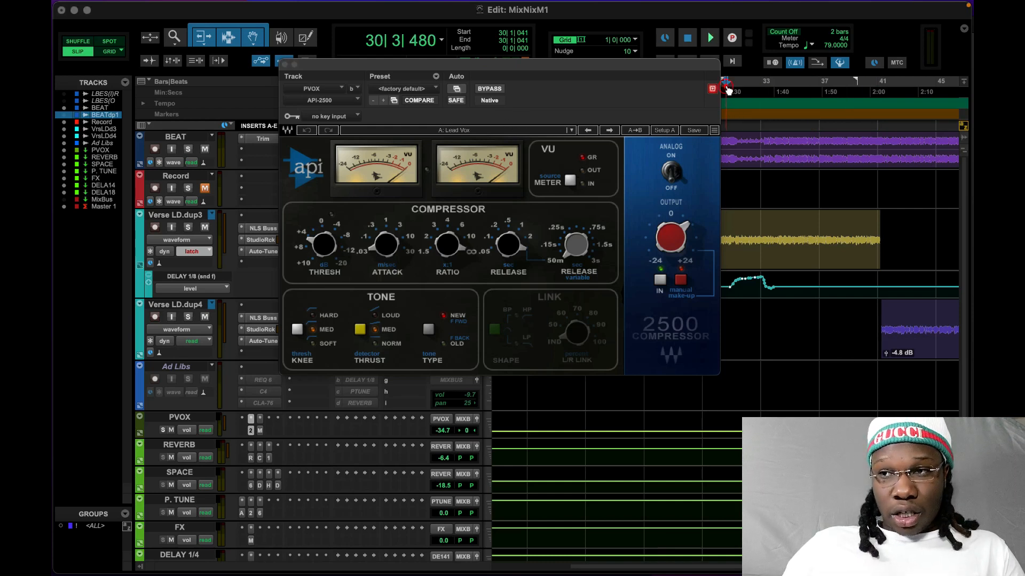
left_click(710, 38)
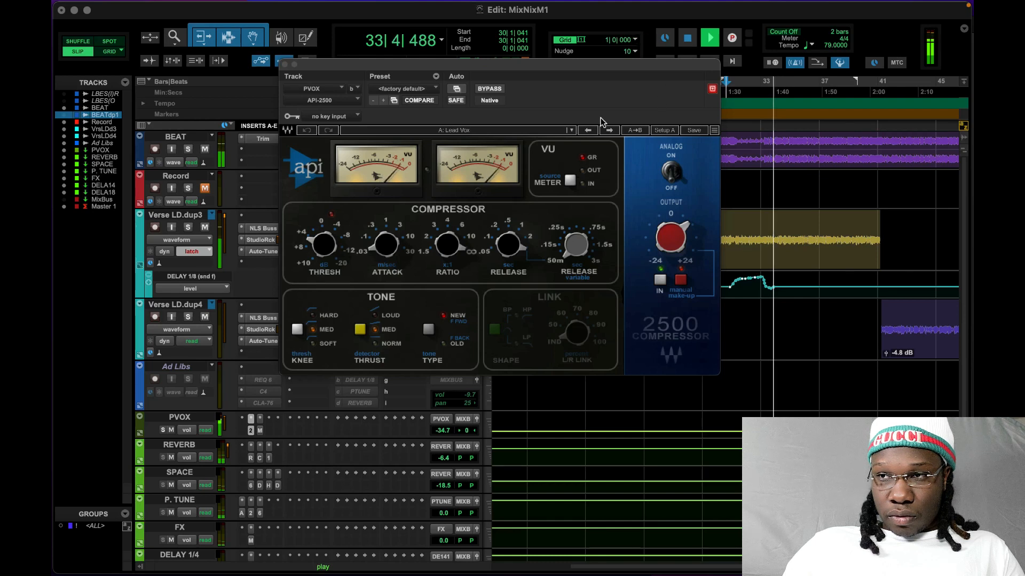
left_click(489, 88)
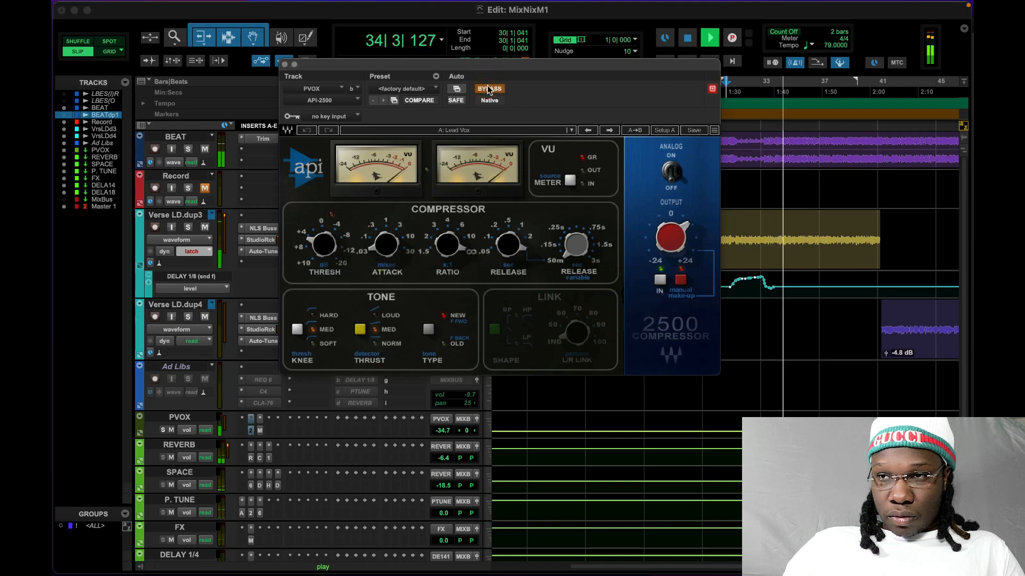
left_click(489, 89)
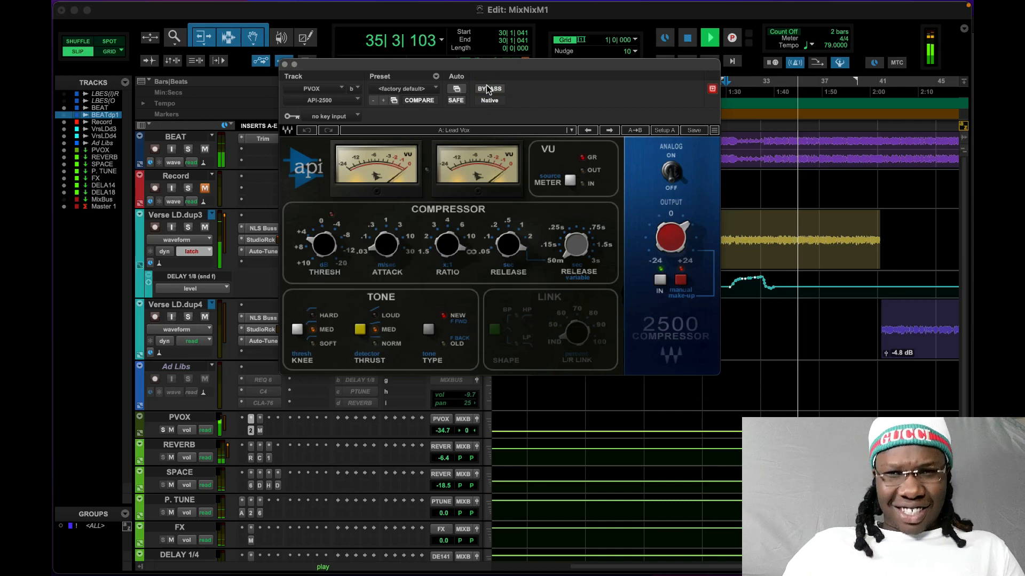
left_click(688, 37)
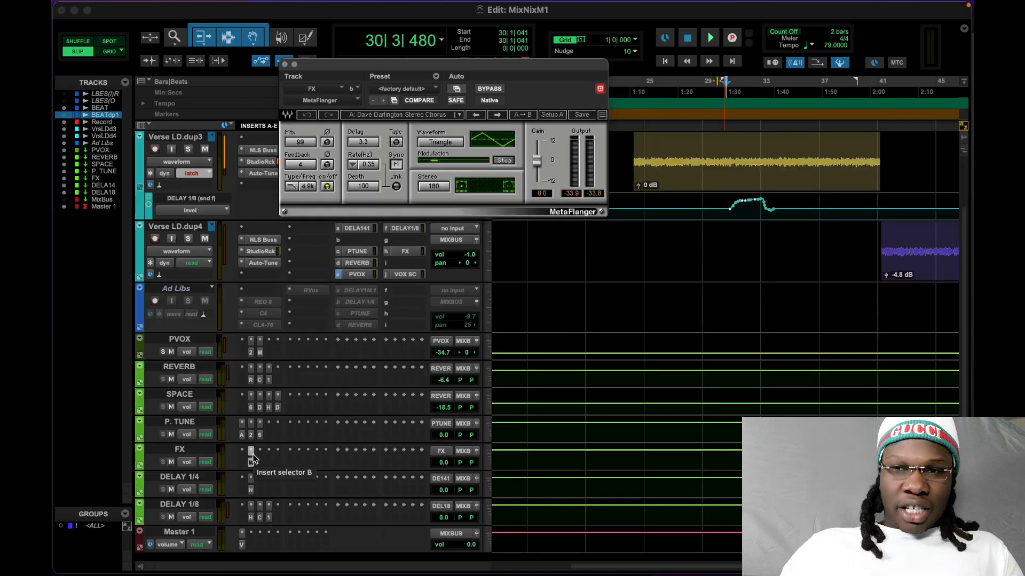
Step: Play the session while bypassing and re-enabling the MetaFlanger on the FX track to hear its stereo chorus
scroll(616, 336, "up", 3)
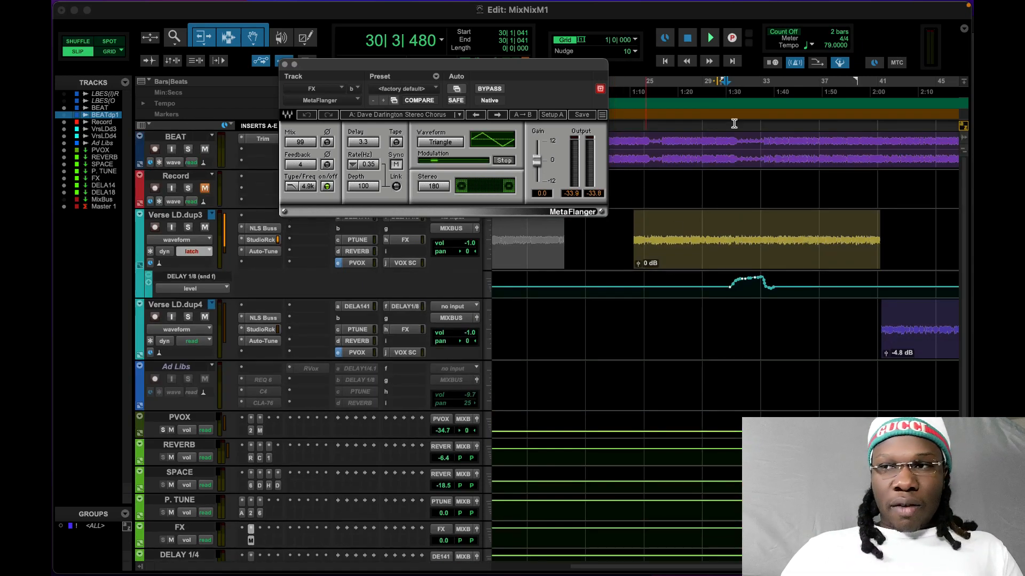
left_click(710, 39)
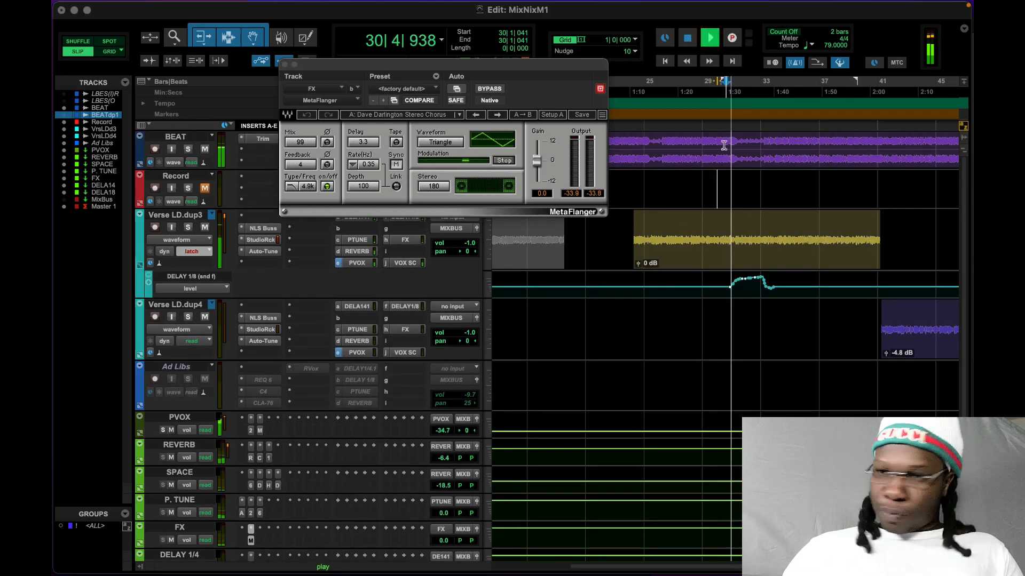
left_click(490, 89)
left_click(489, 88)
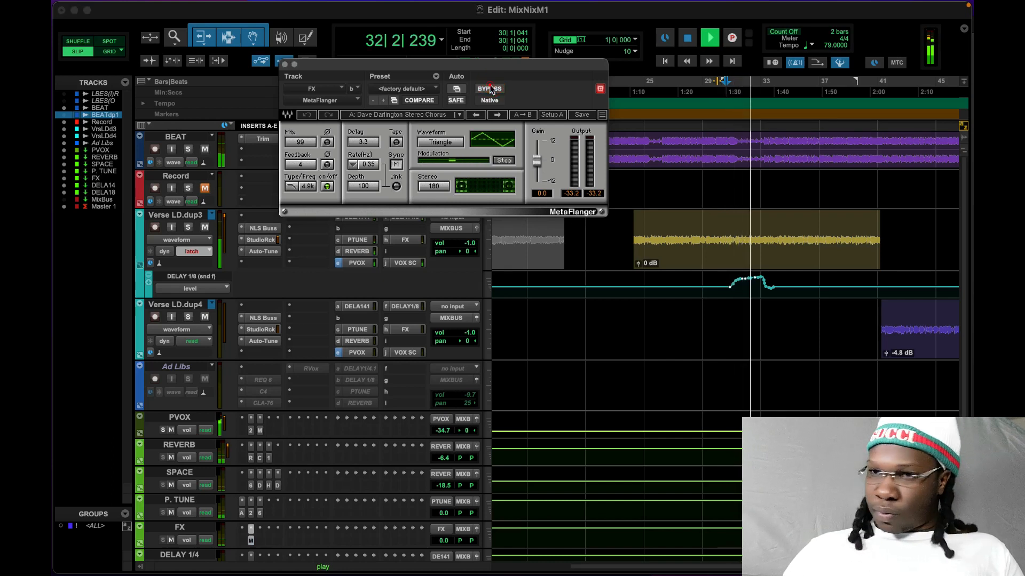
left_click(688, 39)
scroll(619, 395, "down", 3)
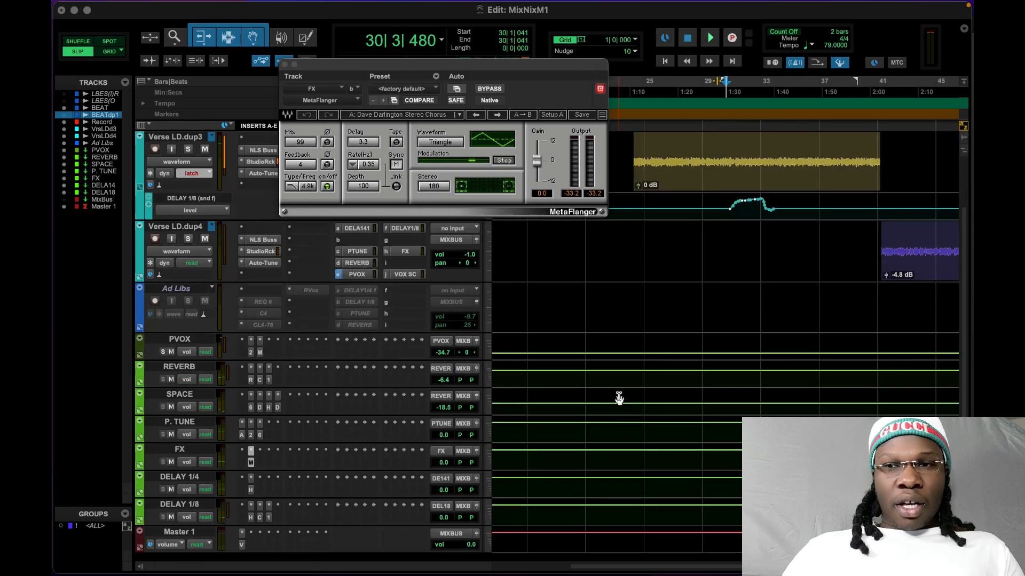
Step: Set the Verse LD.dup3 track's automation mode to touch/latch
scroll(687, 355, "up", 3)
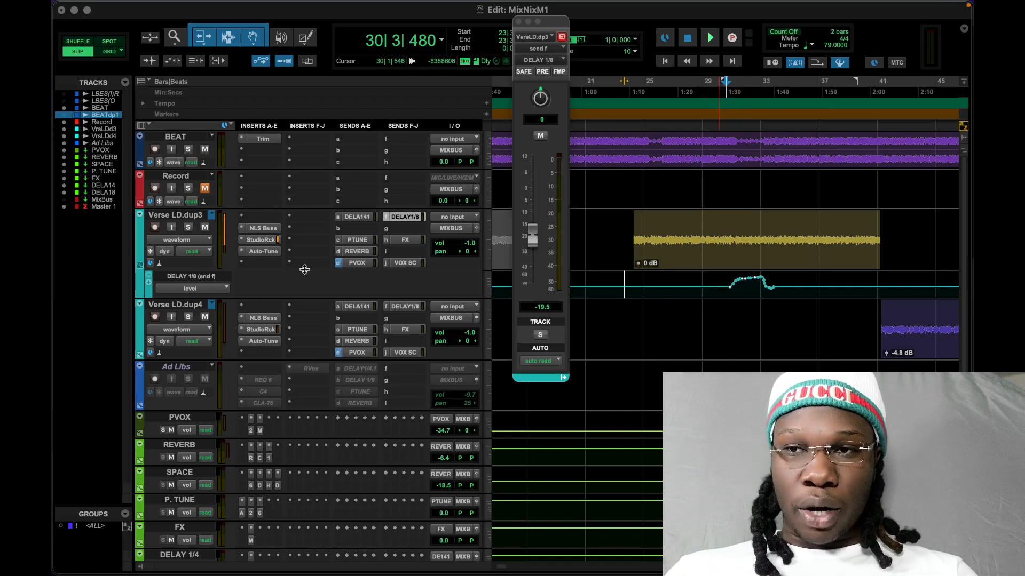
left_click(192, 251)
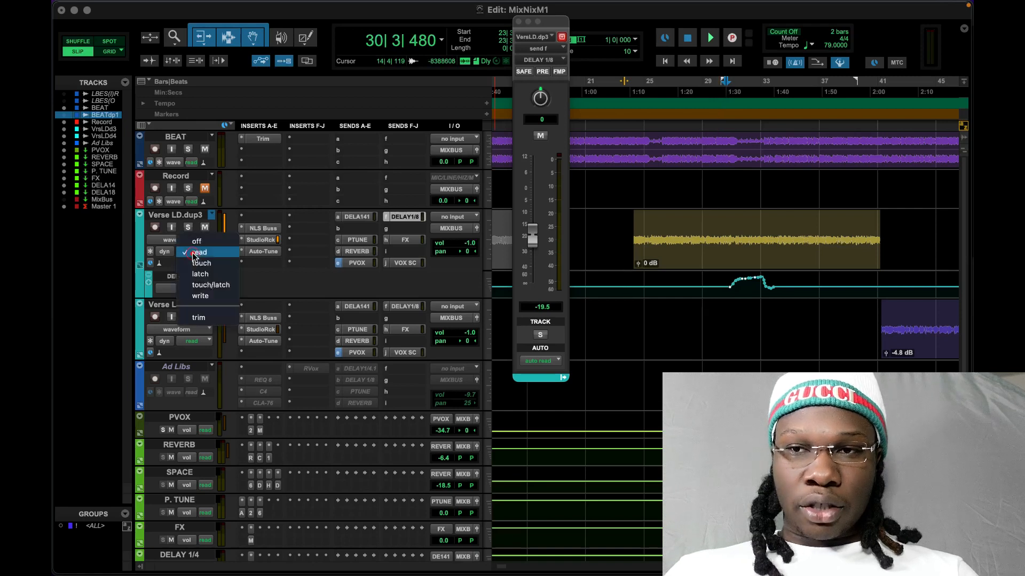
left_click(213, 285)
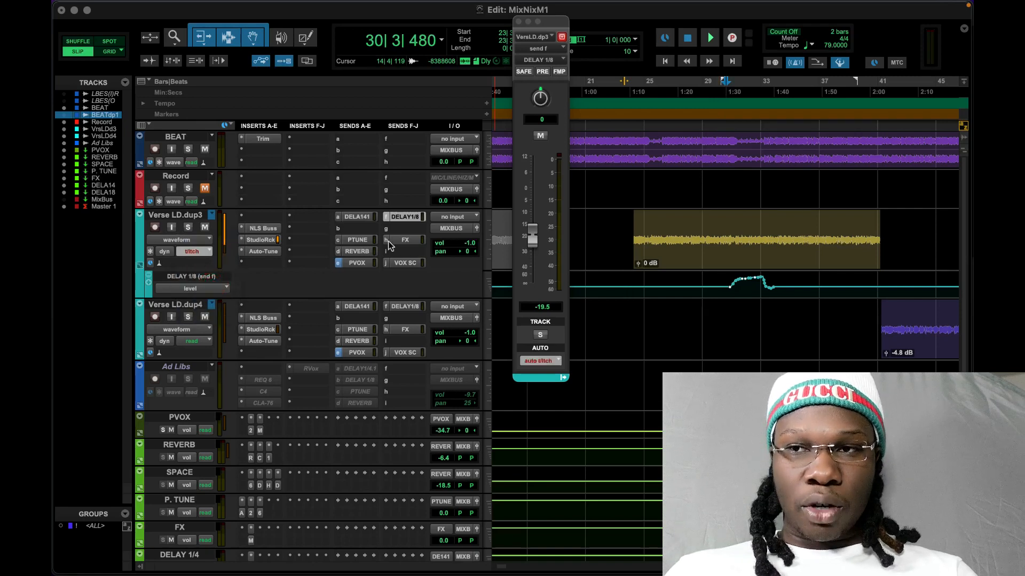
Step: Show the automation lane under Verse LD.dup4, view its list of automatable parameters, and hide the lane again
left_click(138, 357)
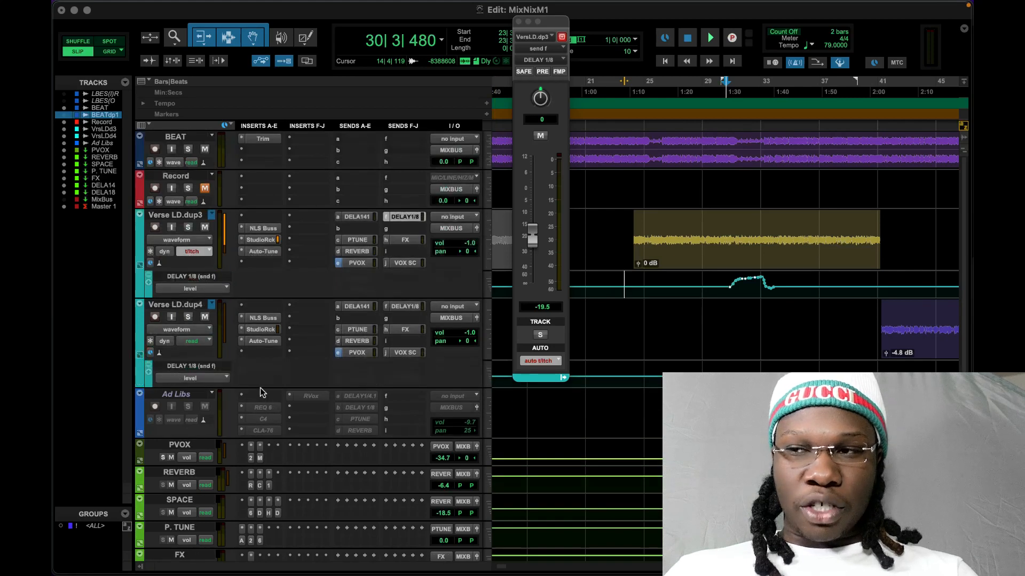
left_click(194, 368)
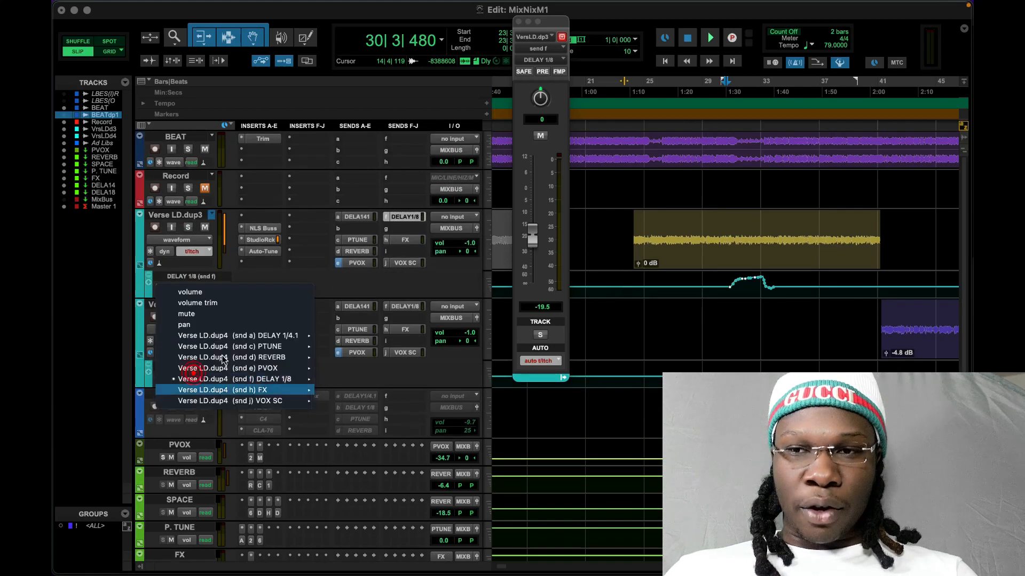
left_click(140, 361)
left_click(140, 360)
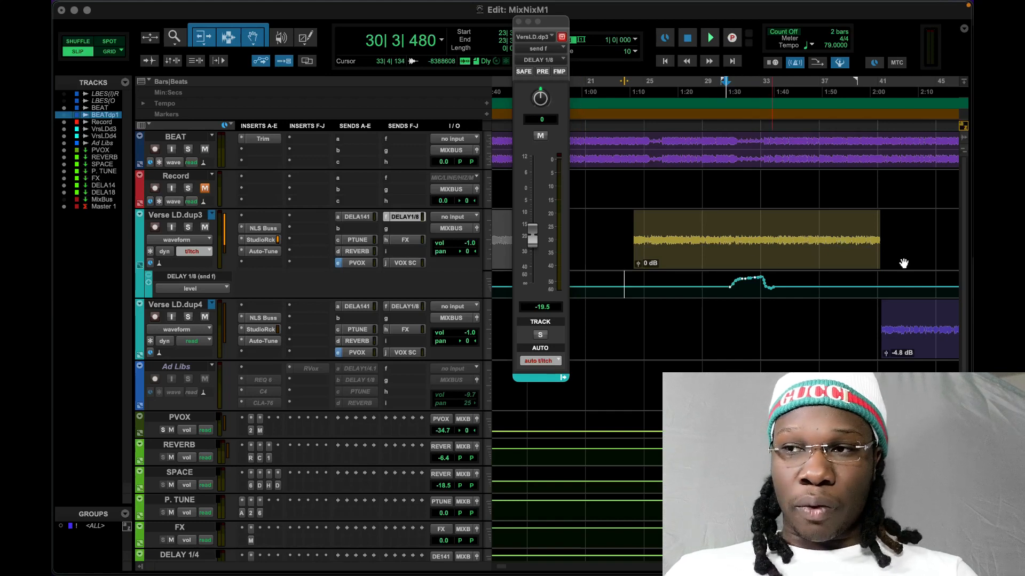
Step: Open the Dyn3 Compressor/Limiter on the DELAY 1/8 track and play from bar 29, toggling its bypass to compare the delay
scroll(383, 302, "down", 5)
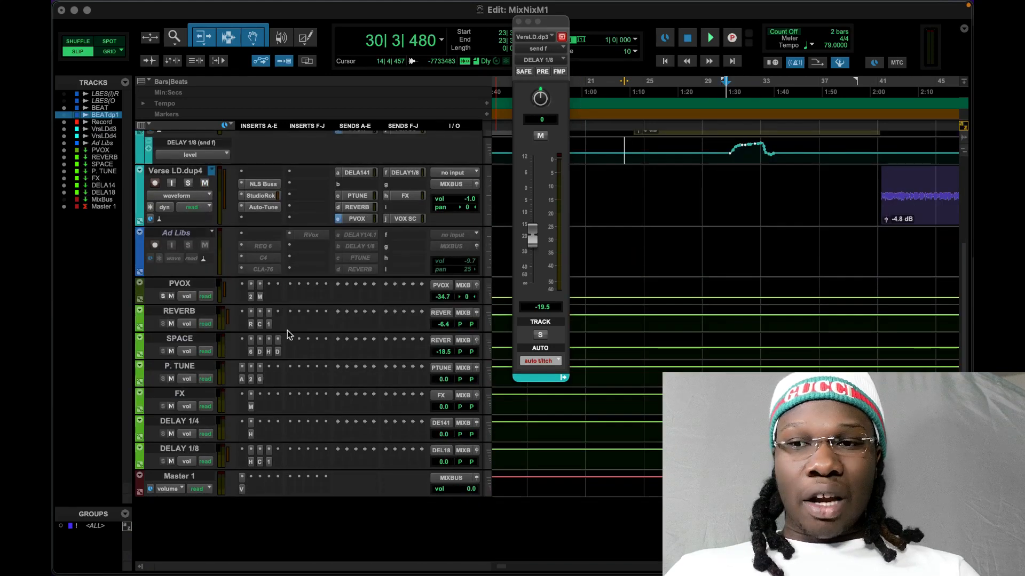
left_click(261, 462)
scroll(351, 362, "up", 5)
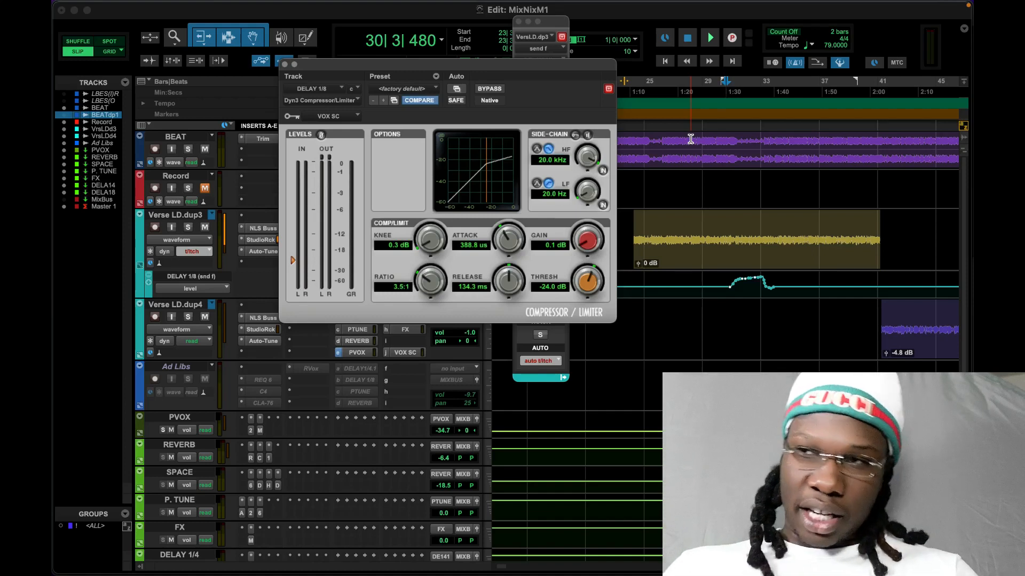
left_click(711, 38)
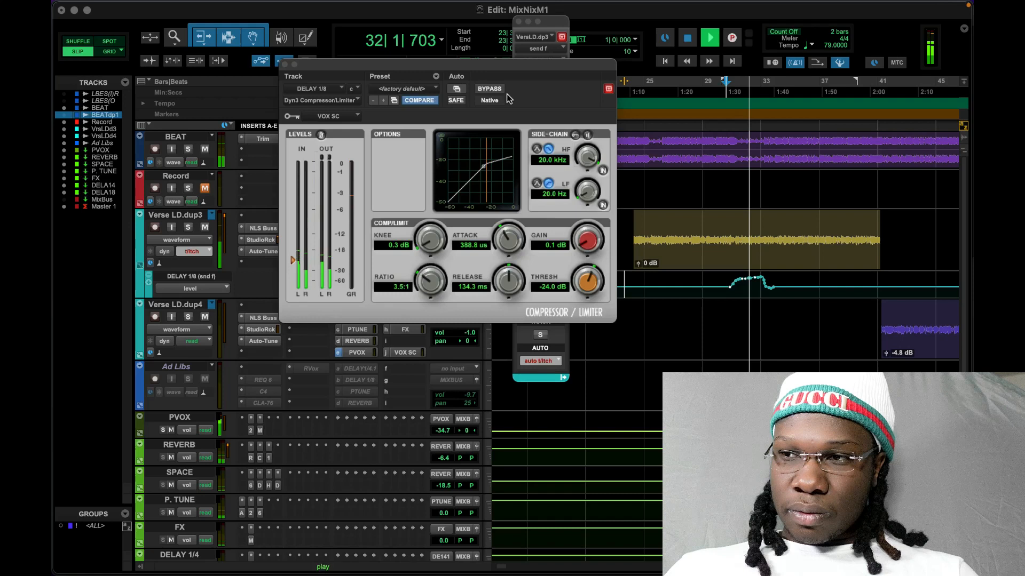
left_click(713, 94)
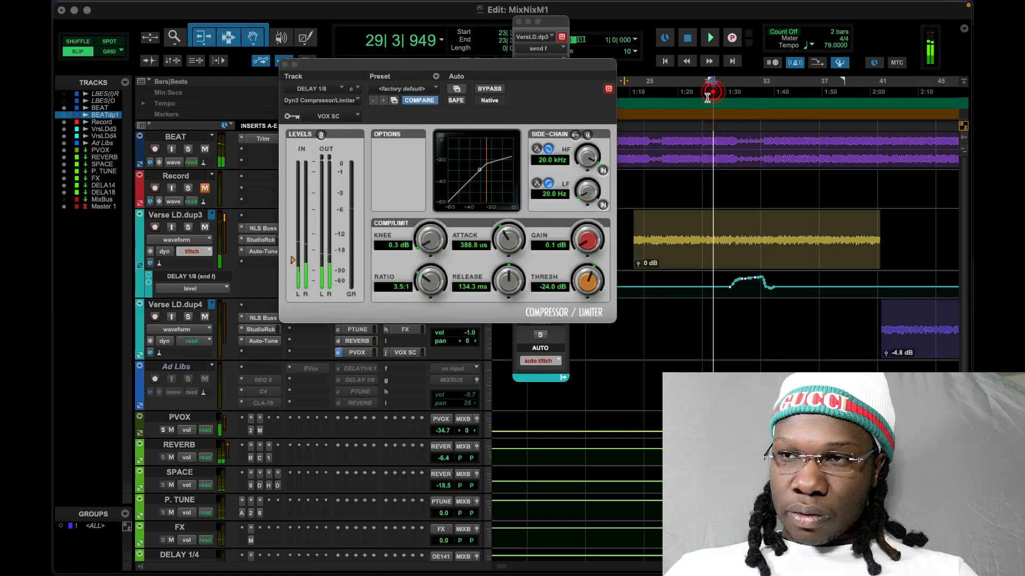
left_click(482, 90)
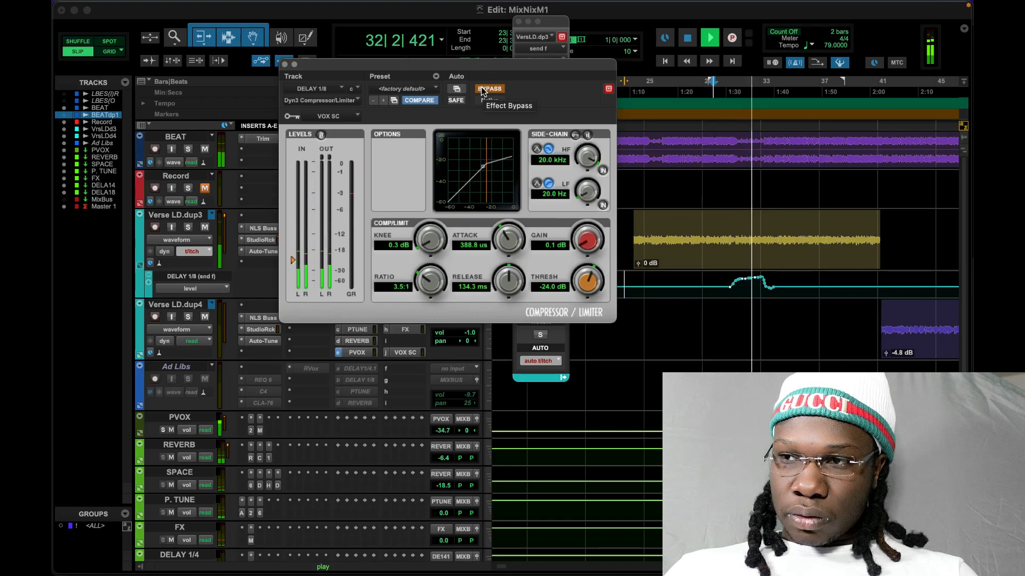
left_click(688, 43)
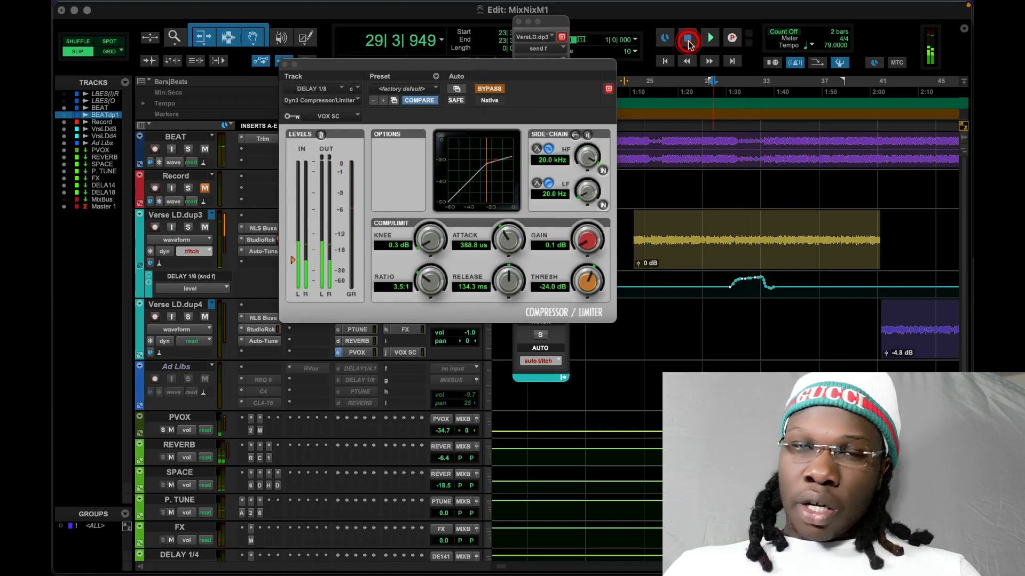